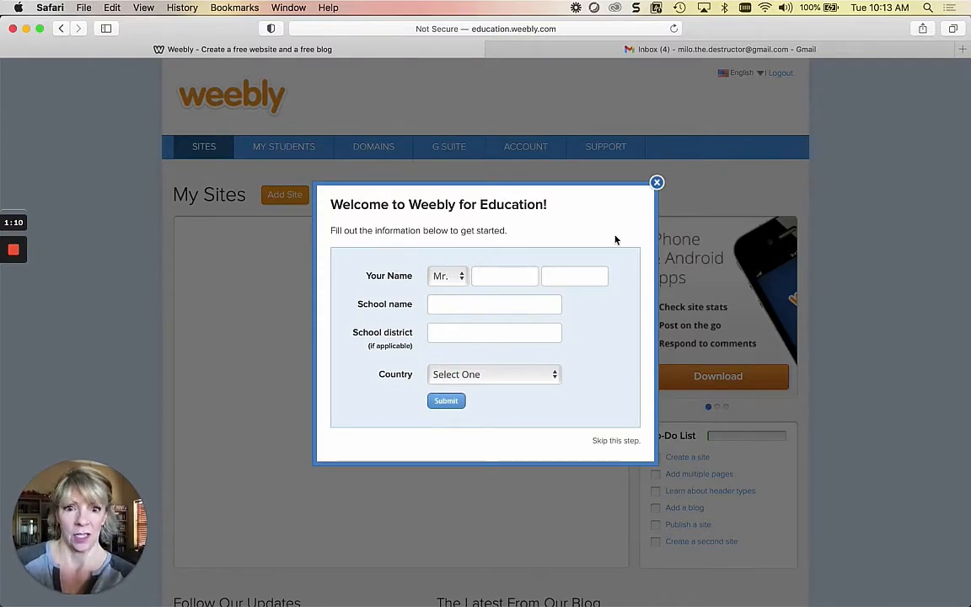
Step: Skip the welcome form and add a new site using the Wag & Paws theme from the Business category
{"action": "left_click", "coordinate": [615, 442]}
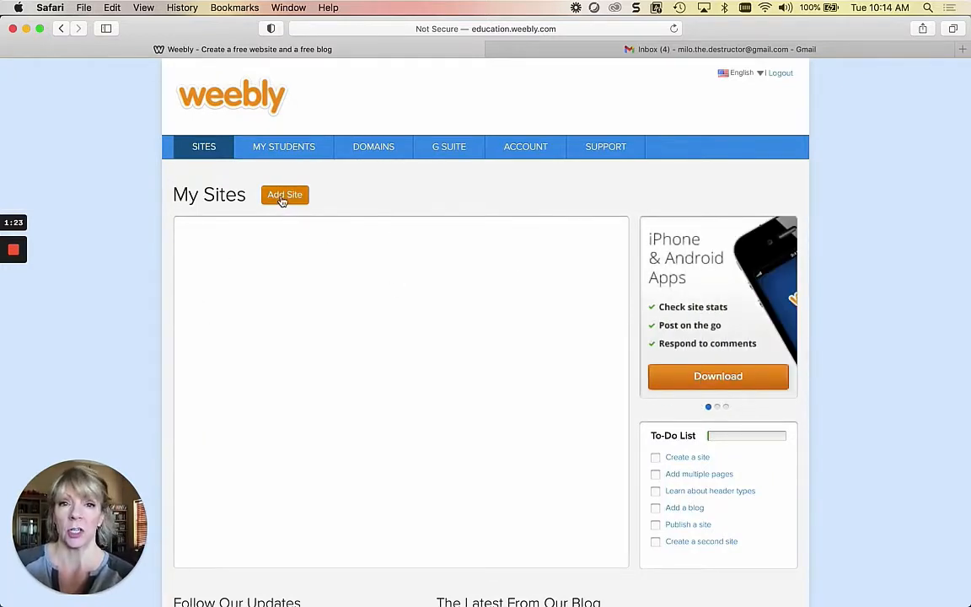
{"action": "left_click", "coordinate": [282, 196]}
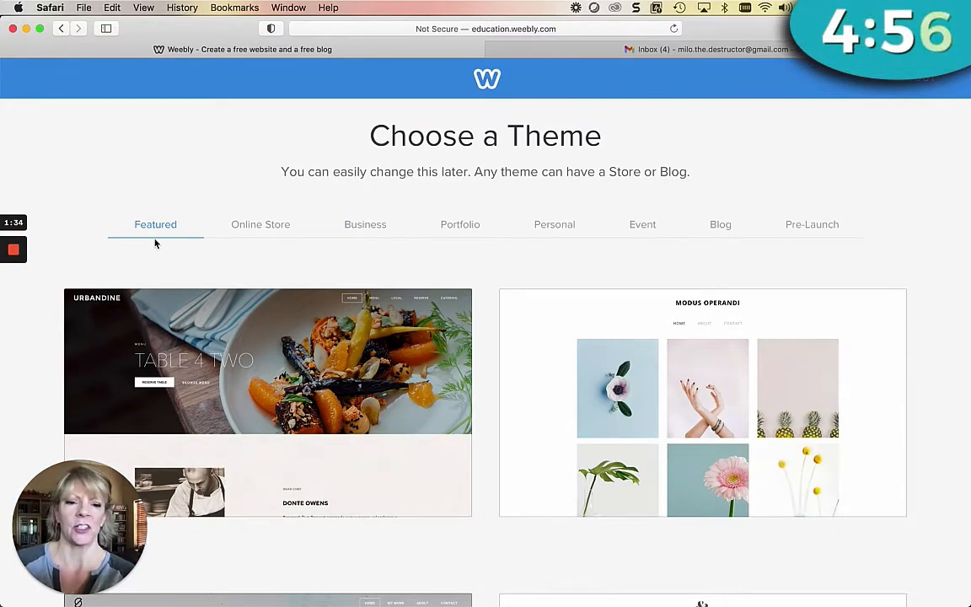
{"action": "left_click", "coordinate": [365, 225]}
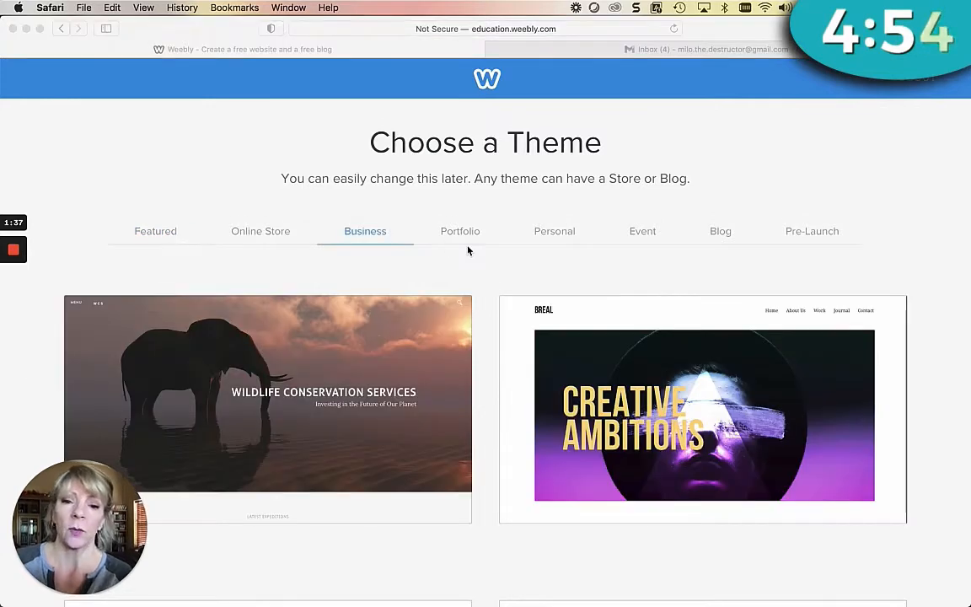
{"action": "scroll", "coordinate": [468, 250], "scroll_direction": "down", "scroll_amount": 1}
{"action": "scroll", "coordinate": [469, 250], "scroll_direction": "up", "scroll_amount": 1}
{"action": "scroll", "coordinate": [448, 234], "scroll_direction": "down", "scroll_amount": 10}
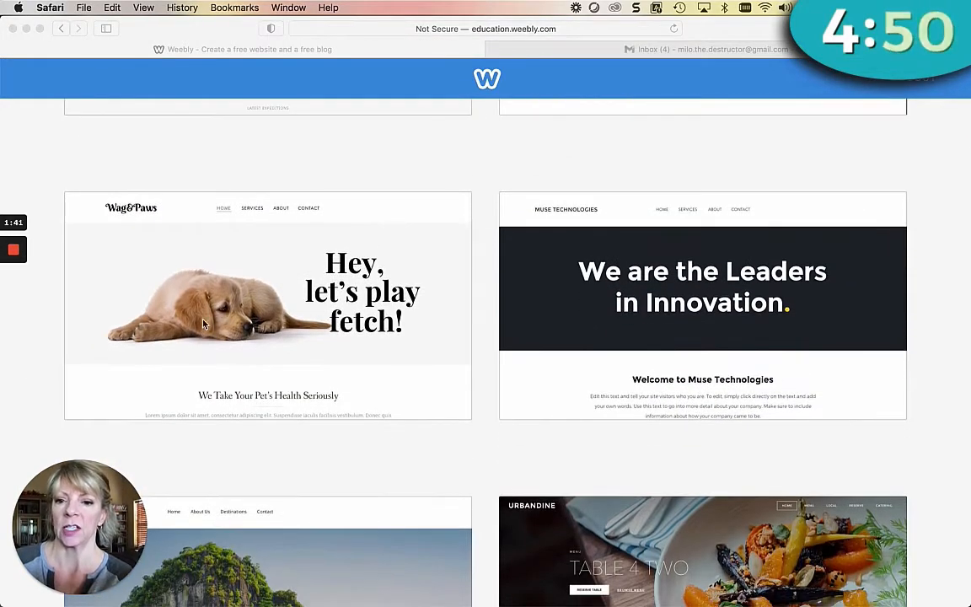
{"action": "left_click", "coordinate": [214, 286]}
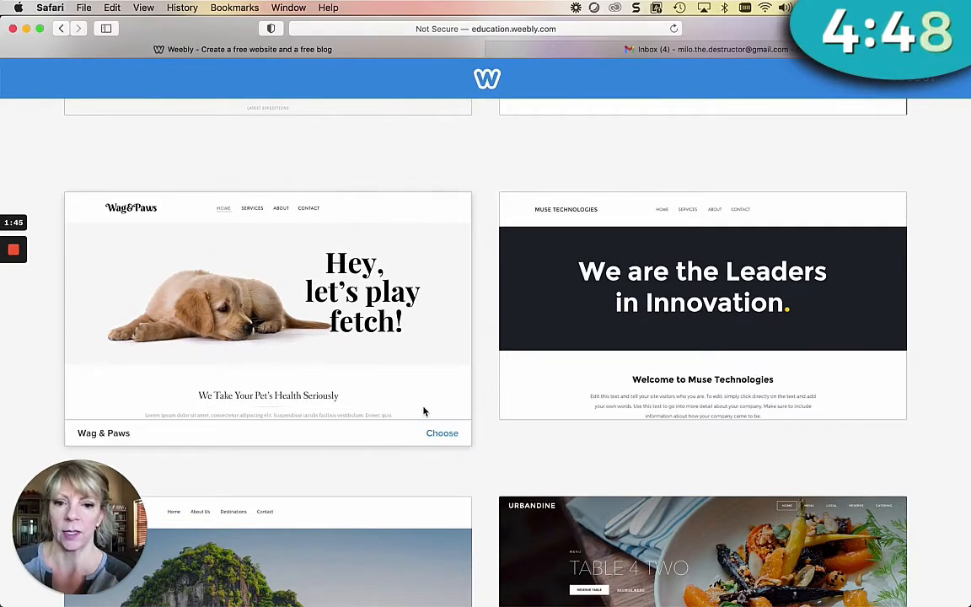
{"action": "left_click", "coordinate": [444, 434]}
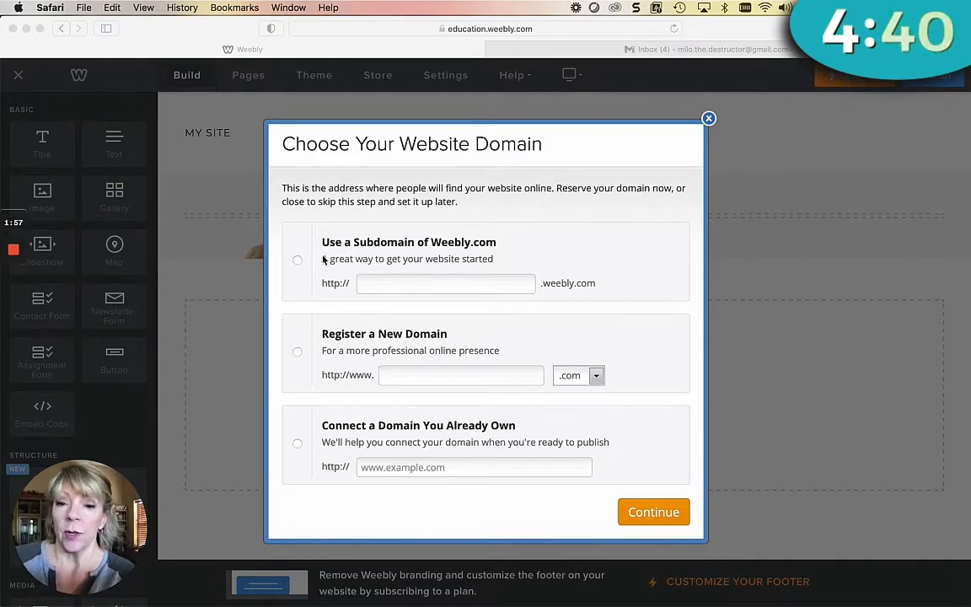
Step: Choose the Weebly subdomain "milothedestructor" as the website address and dismiss the tip about adding elements
{"action": "left_click", "coordinate": [297, 262]}
{"action": "left_click", "coordinate": [384, 285]}
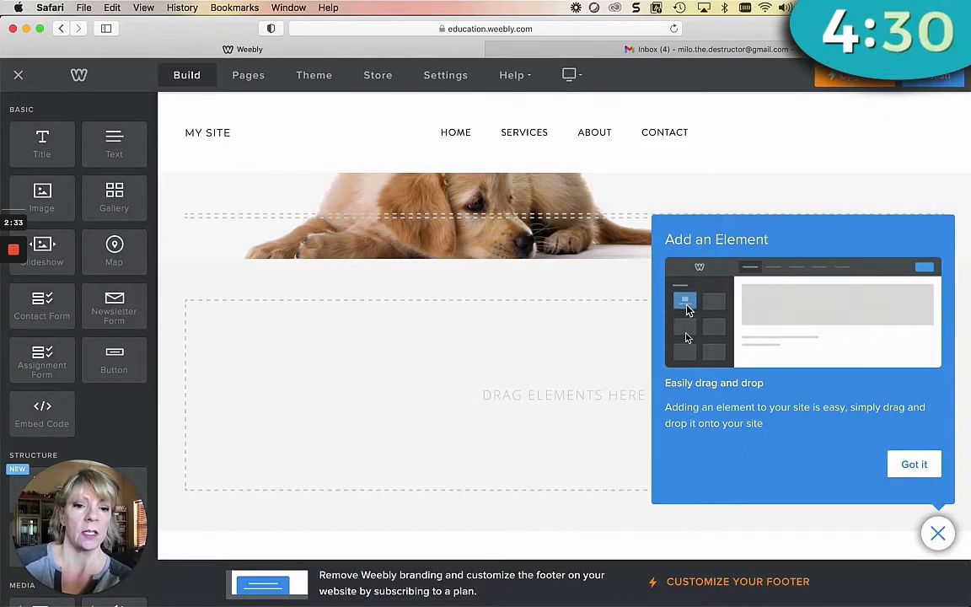
{"action": "left_click", "coordinate": [937, 532]}
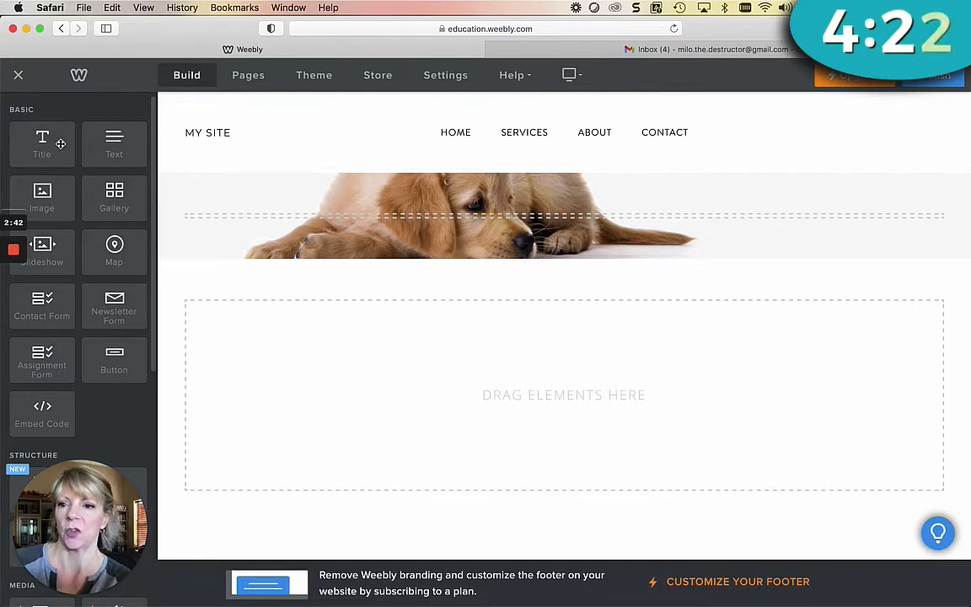
Step: Add a title to the empty content area of the home page reading "This is My Canvas Back-Up Site"
{"action": "left_click_drag", "start_coordinate": [42, 142], "coordinate": [290, 327]}
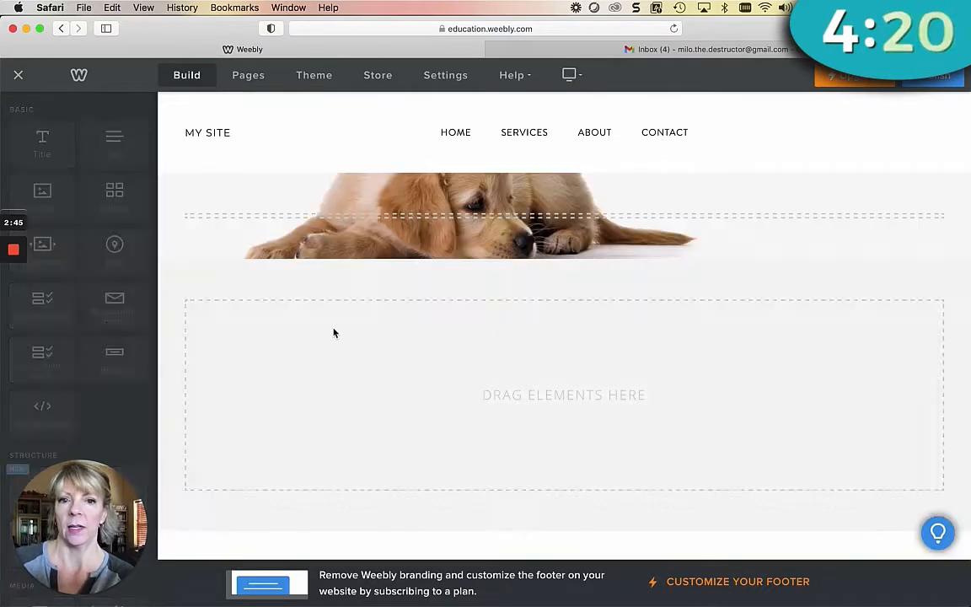
{"action": "left_click", "coordinate": [292, 316]}
{"action": "type", "text": "T"}
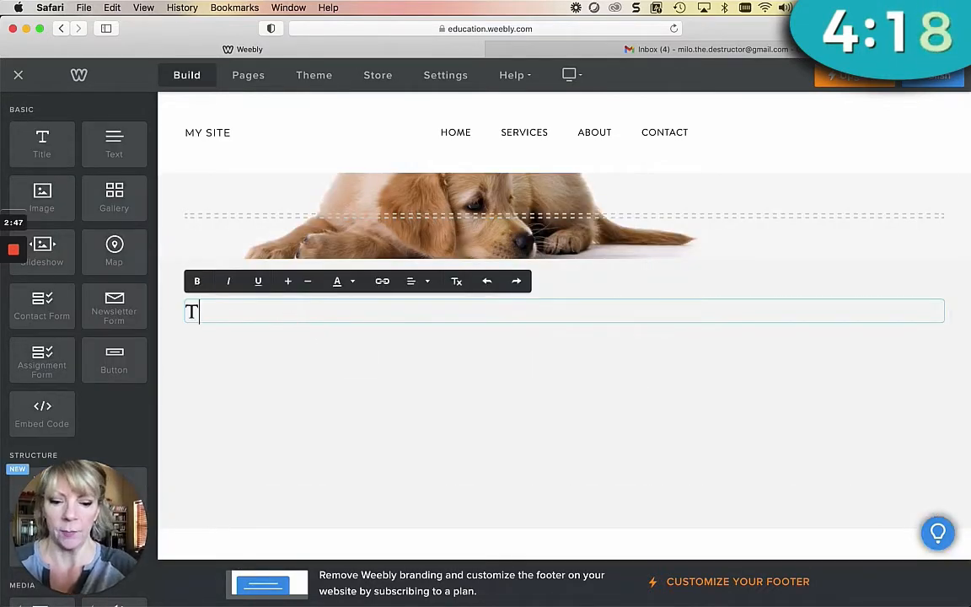
{"action": "type", "text": "his is My Canvas Back-Up Site"}
Step: Add a text element beneath the title reading "Ion case of emergency, use this site!"
{"action": "left_click", "coordinate": [114, 134]}
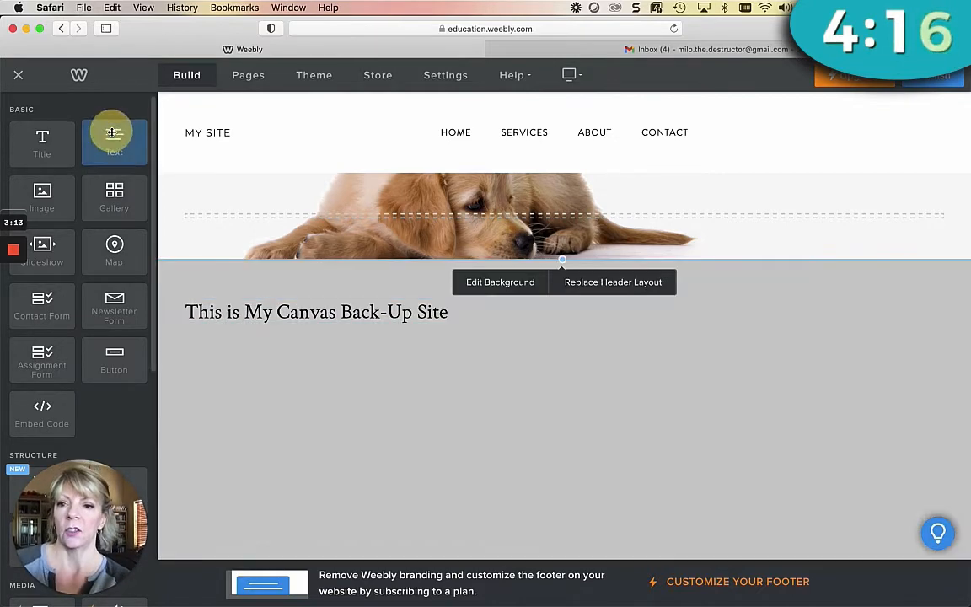
{"action": "left_click_drag", "start_coordinate": [114, 139], "coordinate": [256, 353]}
{"action": "left_click", "coordinate": [244, 344]}
{"action": "type", "text": "Ion case of emergency, use "}
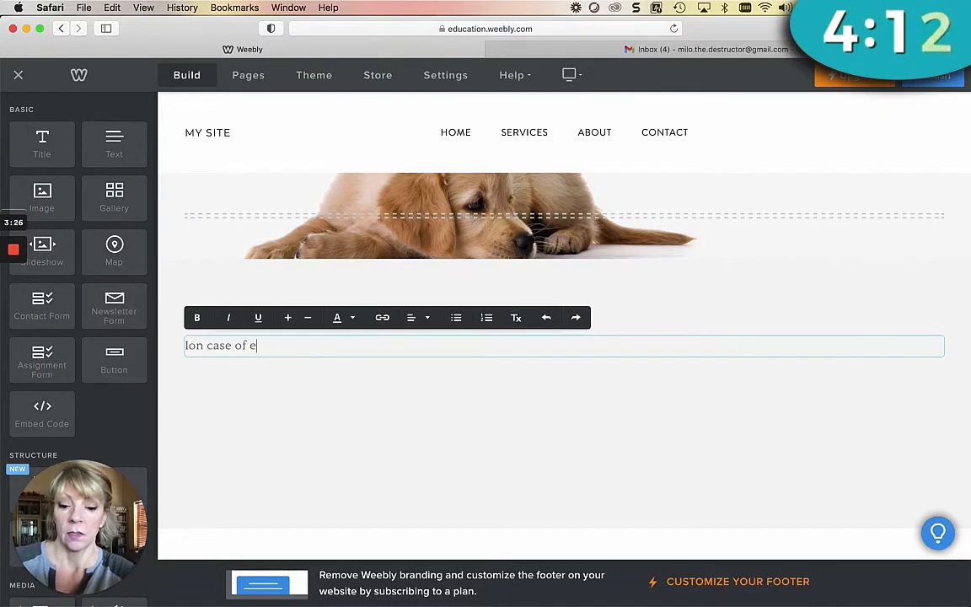
{"action": "type", "text": "this site!"}
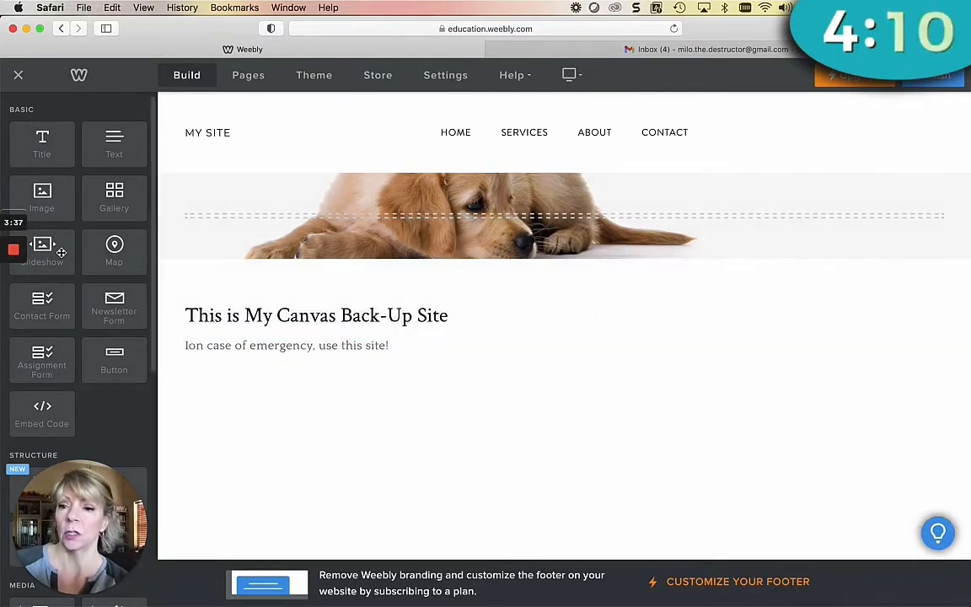
{"action": "scroll", "coordinate": [62, 252], "scroll_direction": "down", "scroll_amount": 5}
{"action": "scroll", "coordinate": [61, 253], "scroll_direction": "down", "scroll_amount": 5}
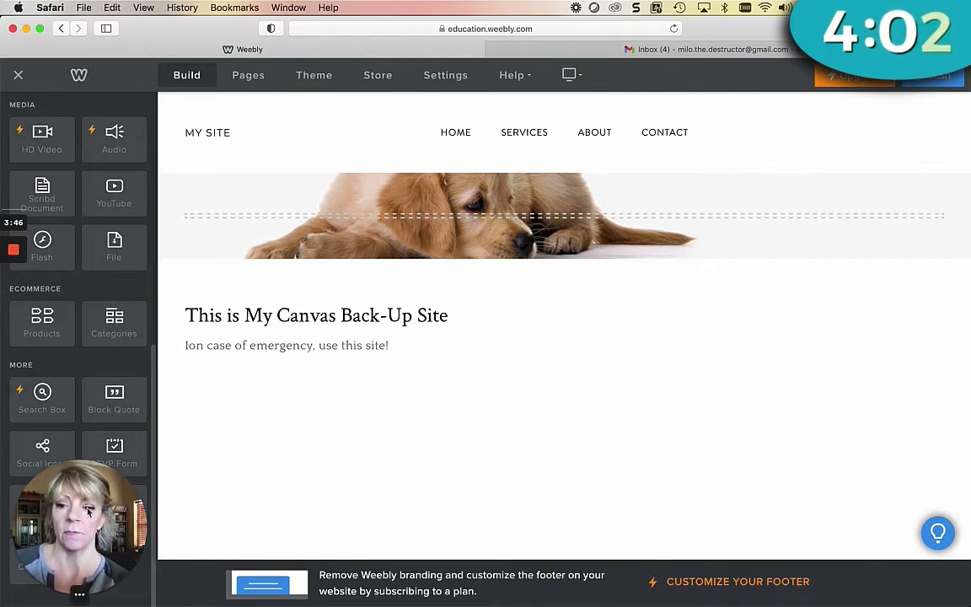
{"action": "mouse_move", "coordinate": [86, 595]}
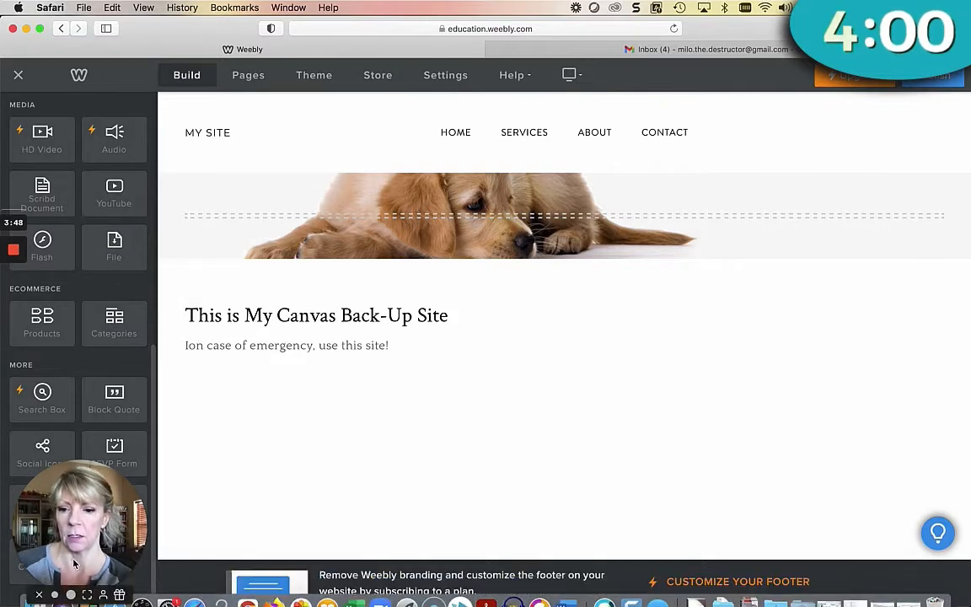
{"action": "left_click", "coordinate": [40, 596]}
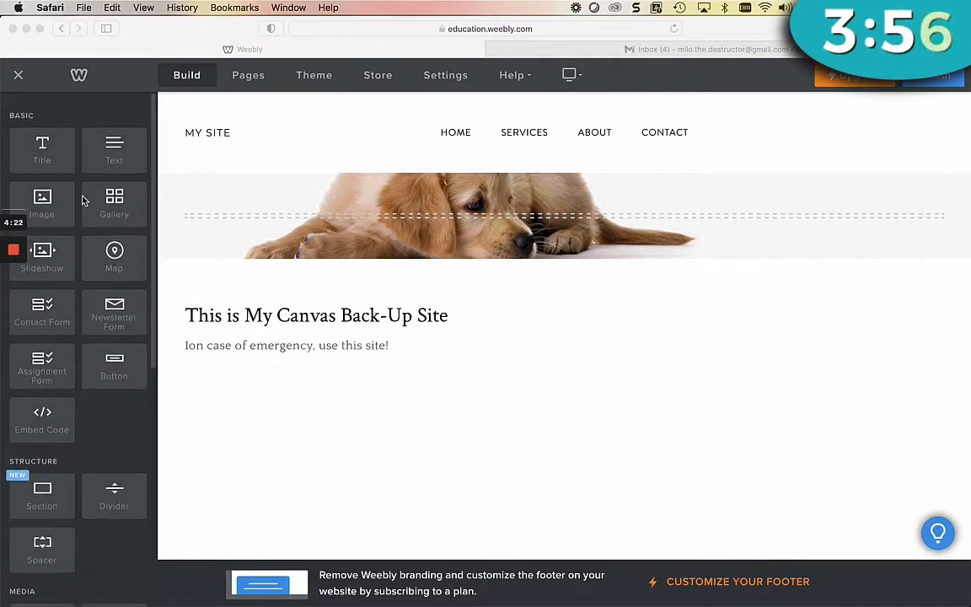
Step: Add a contact form below the text and give it the heading "Contact Milo here:"
{"action": "left_click", "coordinate": [36, 305]}
{"action": "mouse_move", "coordinate": [42, 305]}
{"action": "left_mouse_down"}
{"action": "mouse_move", "coordinate": [316, 470]}
{"action": "mouse_move", "coordinate": [309, 455]}
{"action": "mouse_move", "coordinate": [53, 312]}
{"action": "left_mouse_up"}
{"action": "left_click_drag", "start_coordinate": [52, 312], "coordinate": [455, 383]}
{"action": "left_click", "coordinate": [325, 247]}
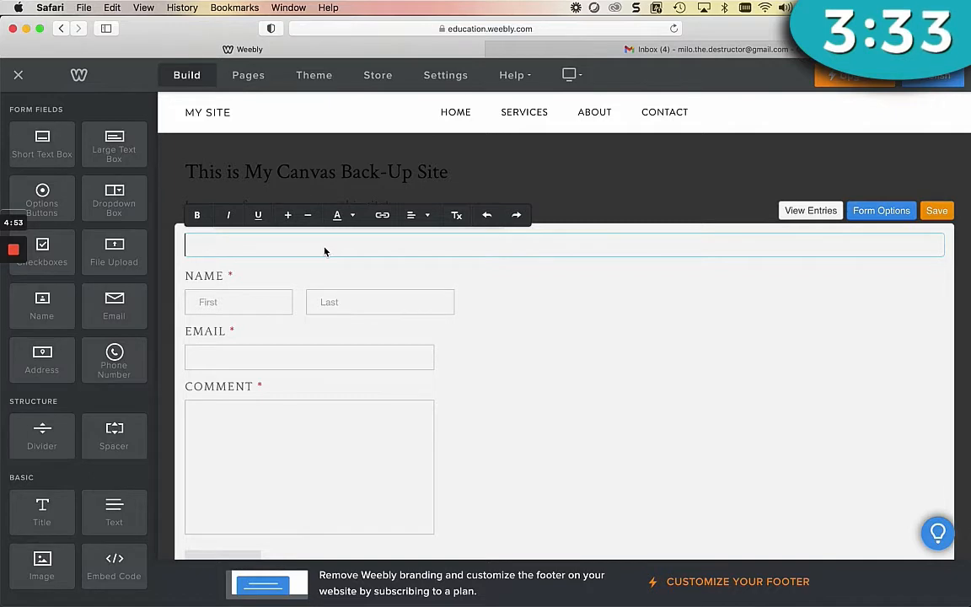
{"action": "type", "text": "Contact Milo here:"}
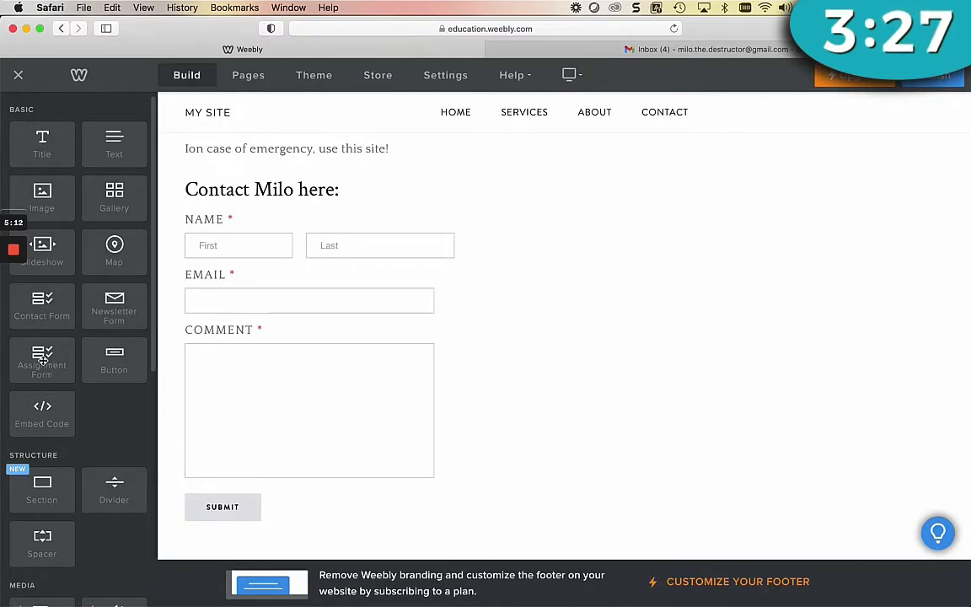
Step: Add an assignment form beside the contact form, title it "This week's assignment submission:" and save it
{"action": "left_click_drag", "start_coordinate": [42, 363], "coordinate": [924, 328]}
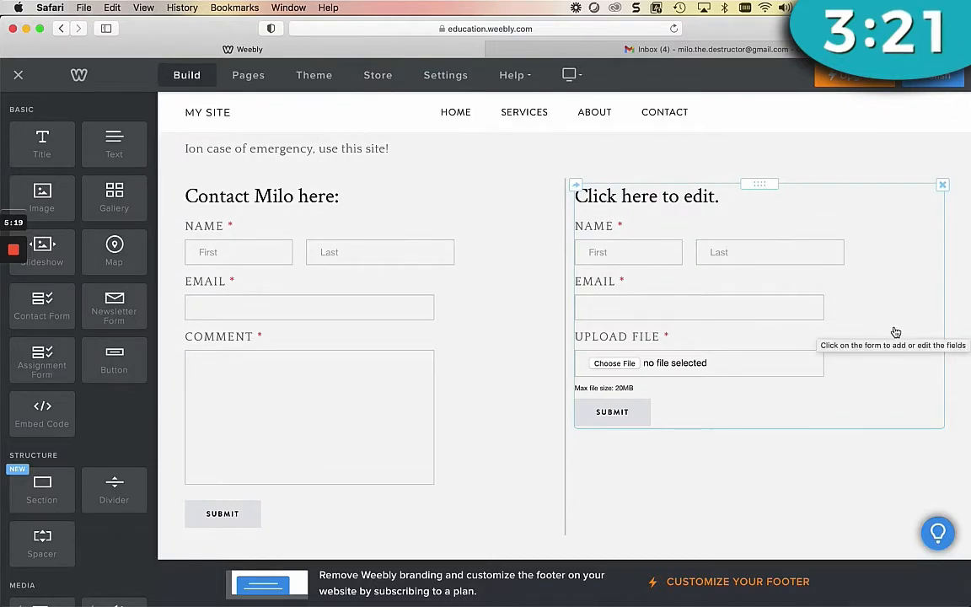
{"action": "left_click", "coordinate": [702, 200]}
{"action": "type", "text": "This week's assignment submission:"}
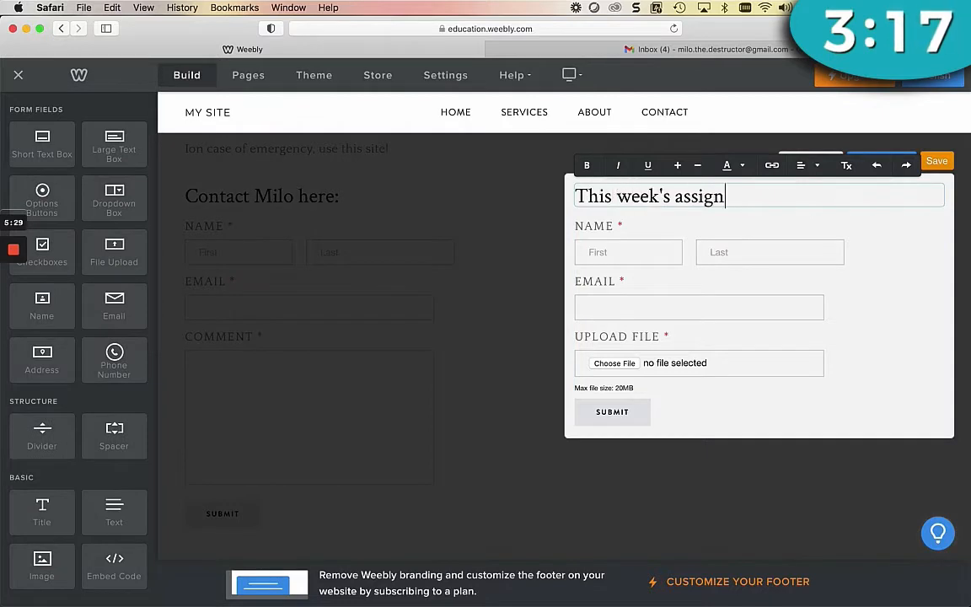
{"action": "left_click", "coordinate": [937, 161]}
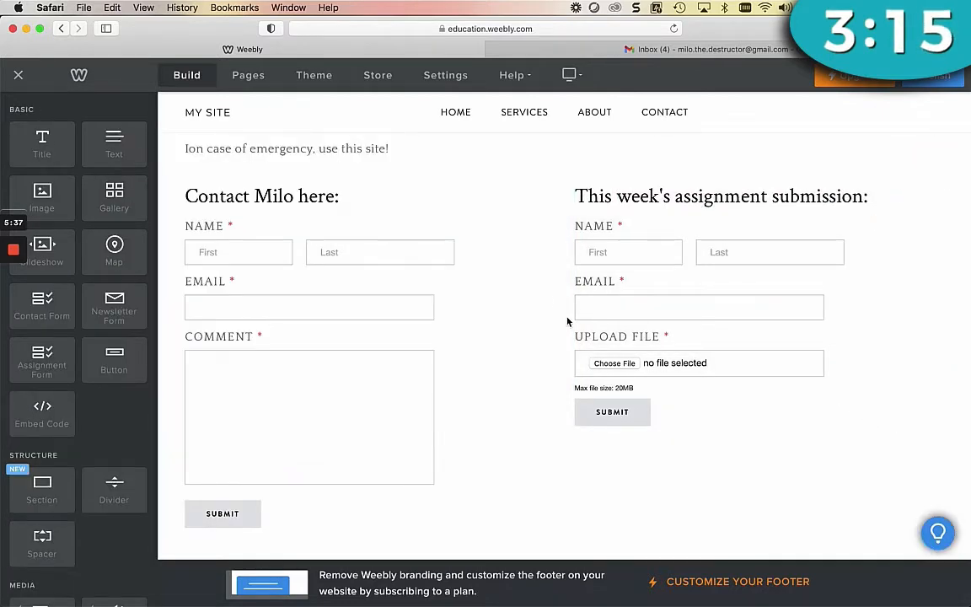
Step: Add a text block above the assignment form, with a title over it reading "This week's assignment - instructions:"
{"action": "left_click_drag", "start_coordinate": [118, 143], "coordinate": [752, 177]}
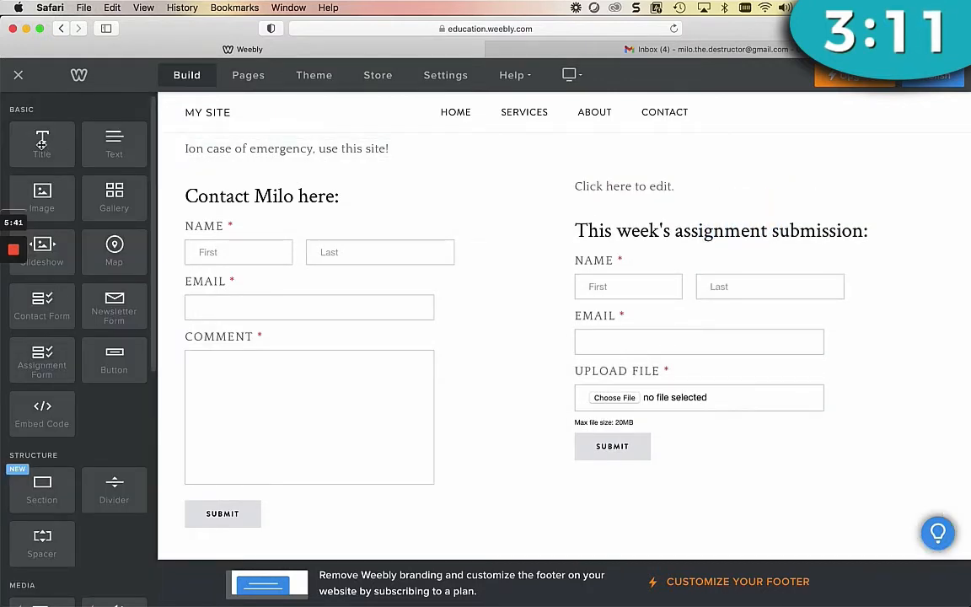
{"action": "left_click_drag", "start_coordinate": [42, 142], "coordinate": [525, 189]}
{"action": "left_click", "coordinate": [657, 189]}
{"action": "type", "text": "Assignment "}
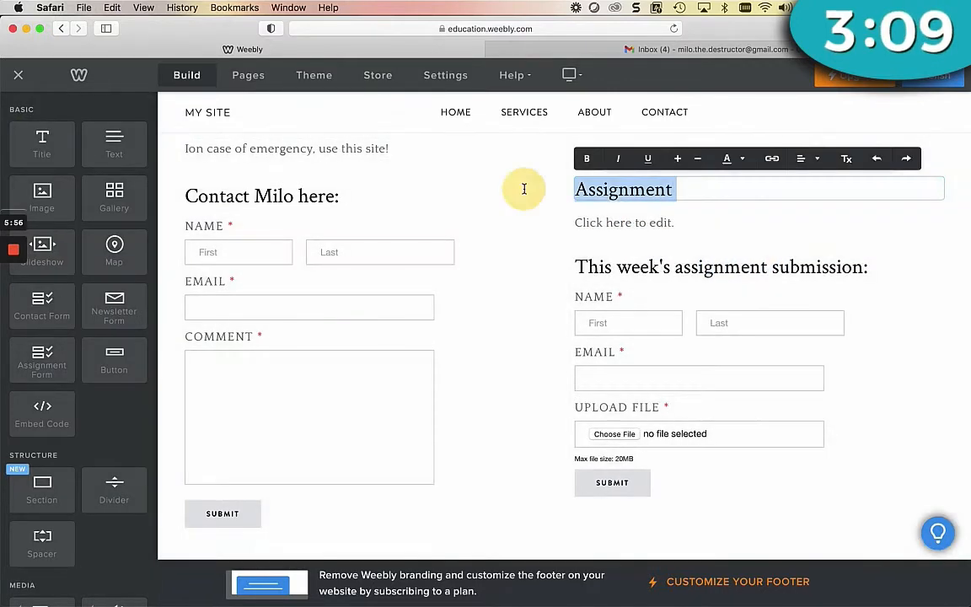
{"action": "type", "text": "This week's assig"}
{"action": "type", "text": "ment - instructions:"}
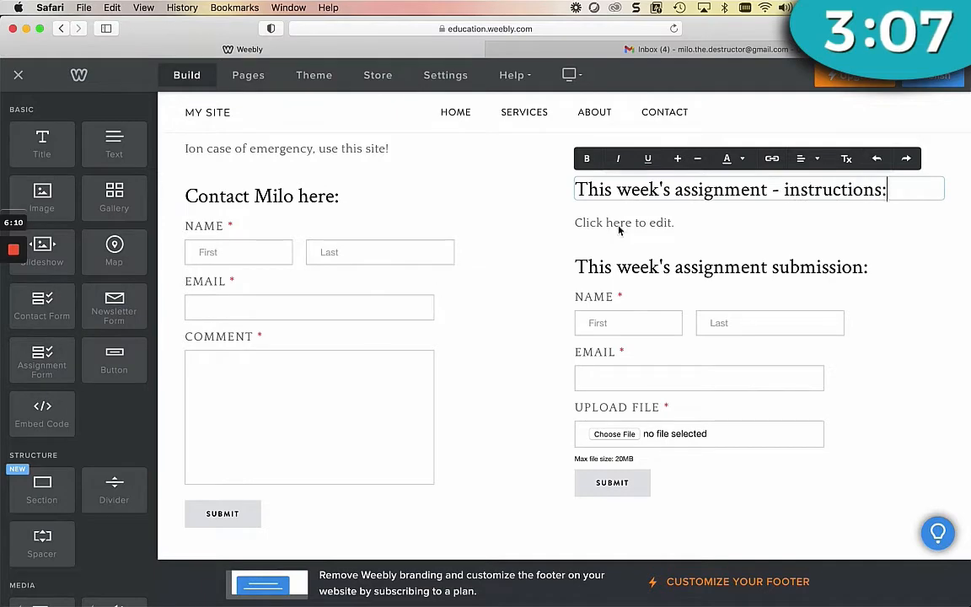
Step: Fill the text block under the instructions title with "Here's how to do the assignment - submit your work below when completed!"
{"action": "left_click", "coordinate": [624, 223]}
{"action": "type", "text": "Here's how to do the assignment - submit your "}
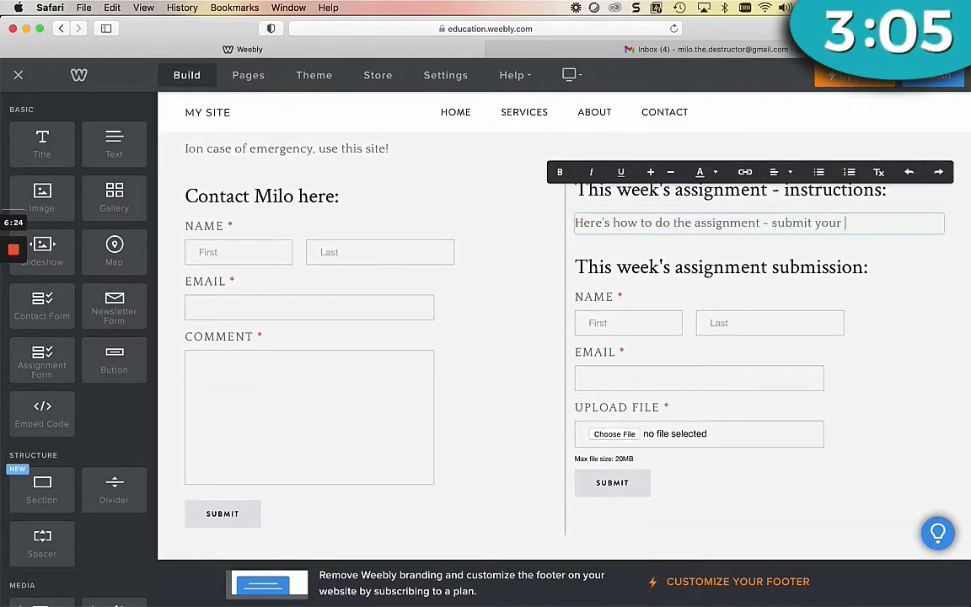
{"action": "type", "text": "work below when completed!"}
{"action": "left_click", "coordinate": [437, 295]}
Step: Publish the site using the Weebly subdomain milothedestructor.weebly.com
{"action": "scroll", "coordinate": [620, 283], "scroll_direction": "up", "scroll_amount": 5}
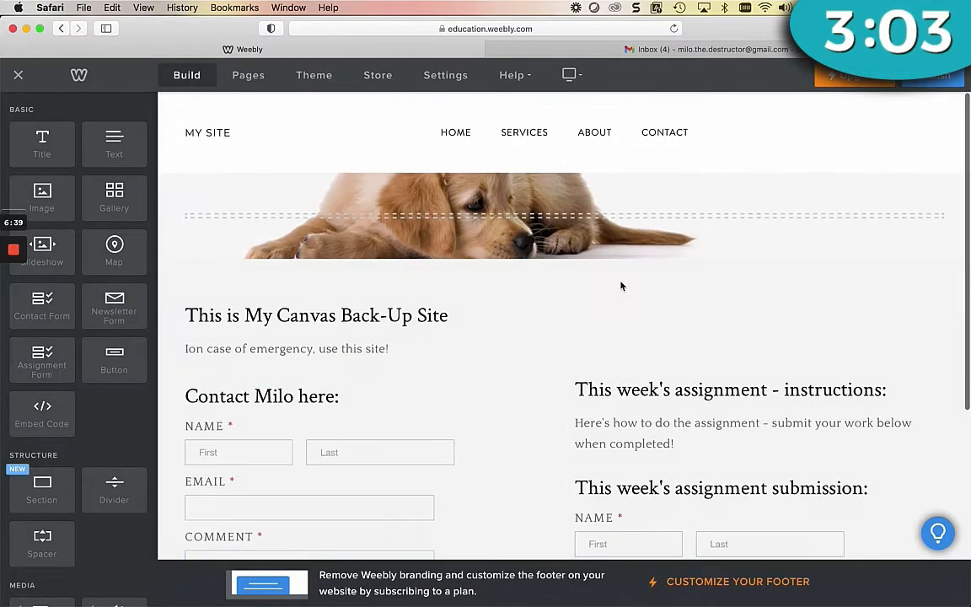
{"action": "scroll", "coordinate": [622, 284], "scroll_direction": "down", "scroll_amount": 3}
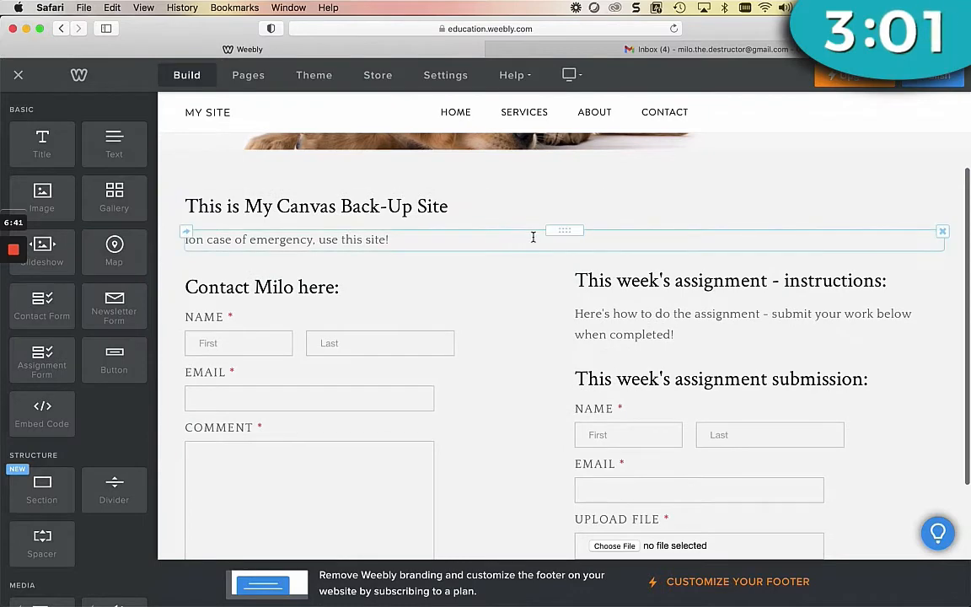
{"action": "scroll", "coordinate": [533, 236], "scroll_direction": "down", "scroll_amount": 3}
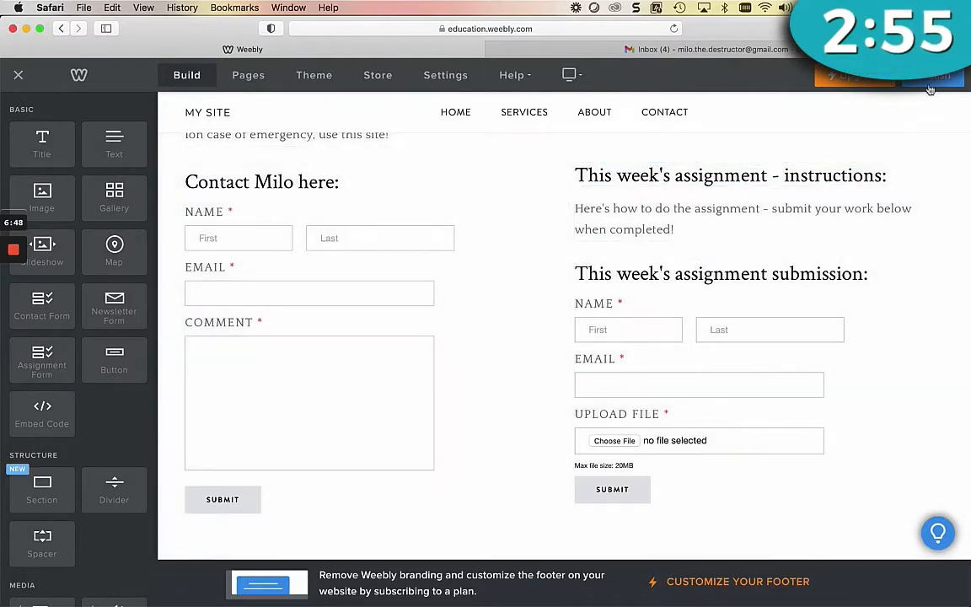
{"action": "left_click", "coordinate": [933, 80]}
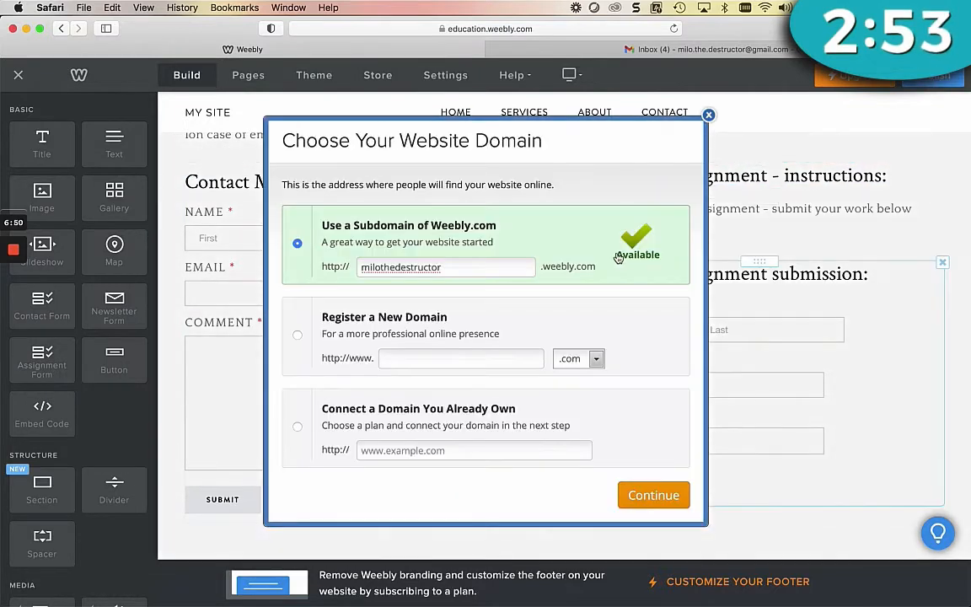
{"action": "left_click", "coordinate": [657, 497]}
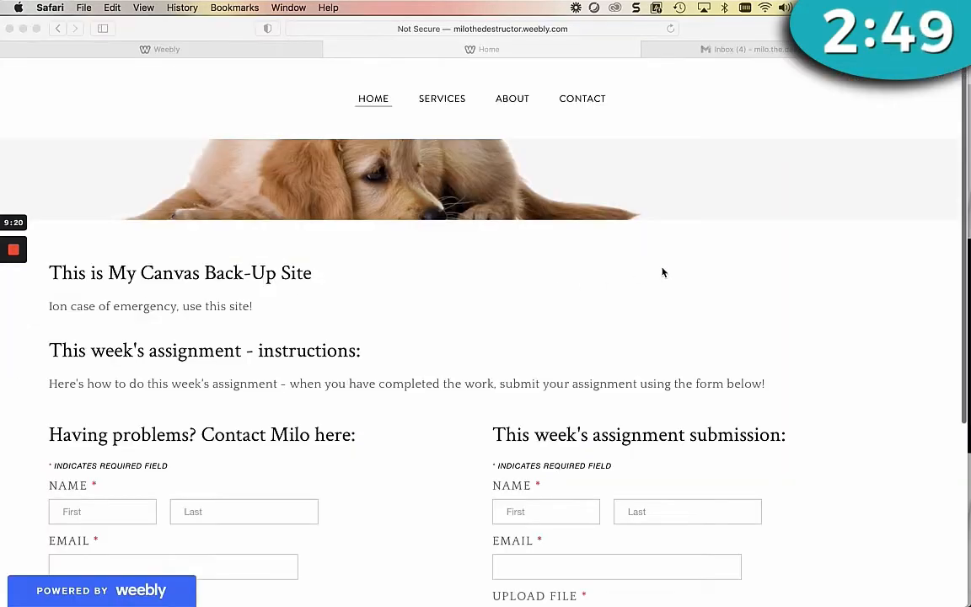
Step: Review the published home page, including the assignment instructions, the contact form and the assignment submission form
{"action": "scroll", "coordinate": [663, 272], "scroll_direction": "down", "scroll_amount": 1}
{"action": "scroll", "coordinate": [803, 245], "scroll_direction": "down", "scroll_amount": 2}
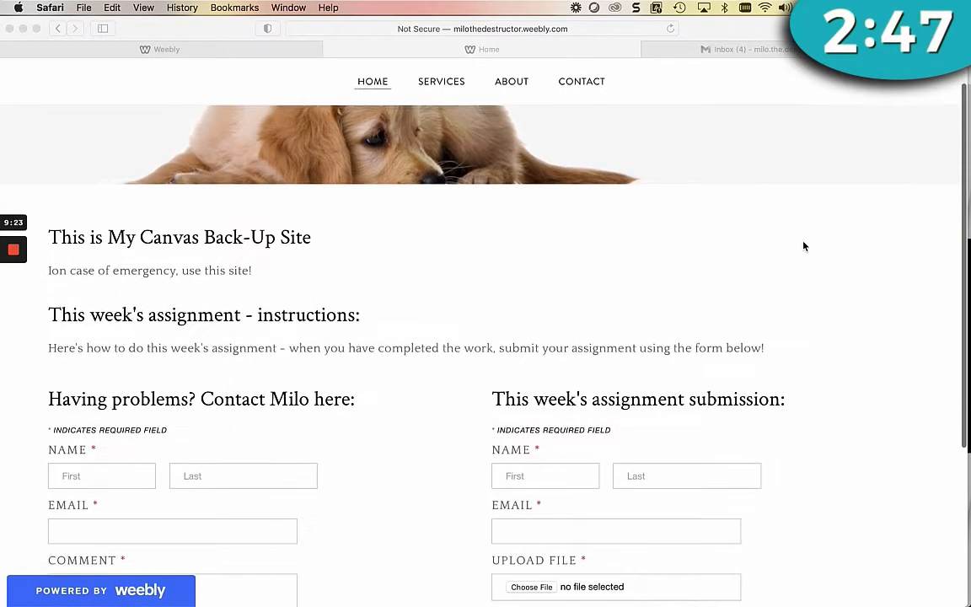
{"action": "scroll", "coordinate": [804, 247], "scroll_direction": "down", "scroll_amount": 1}
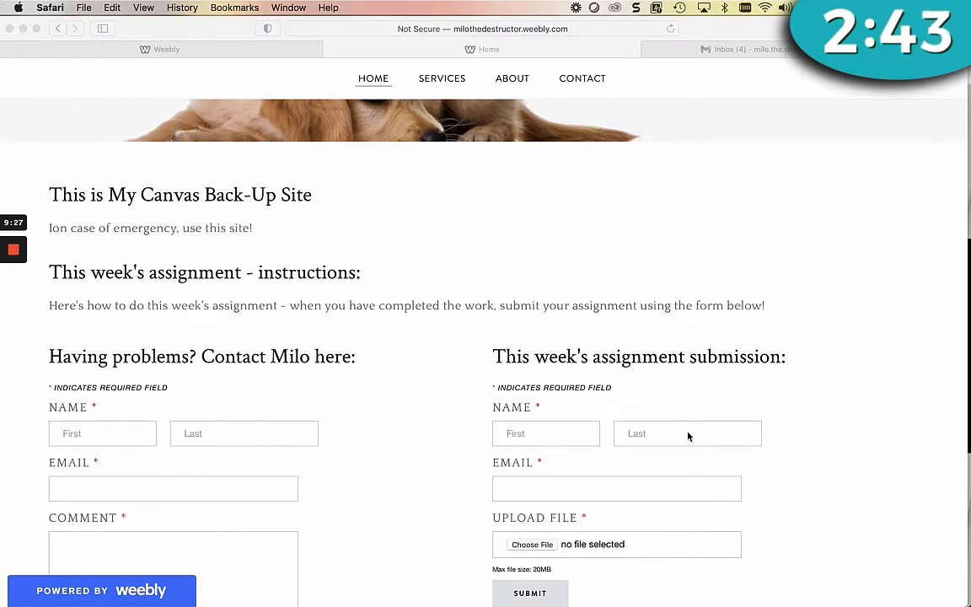
{"action": "scroll", "coordinate": [842, 338], "scroll_direction": "down", "scroll_amount": 5}
{"action": "scroll", "coordinate": [850, 323], "scroll_direction": "up", "scroll_amount": 8}
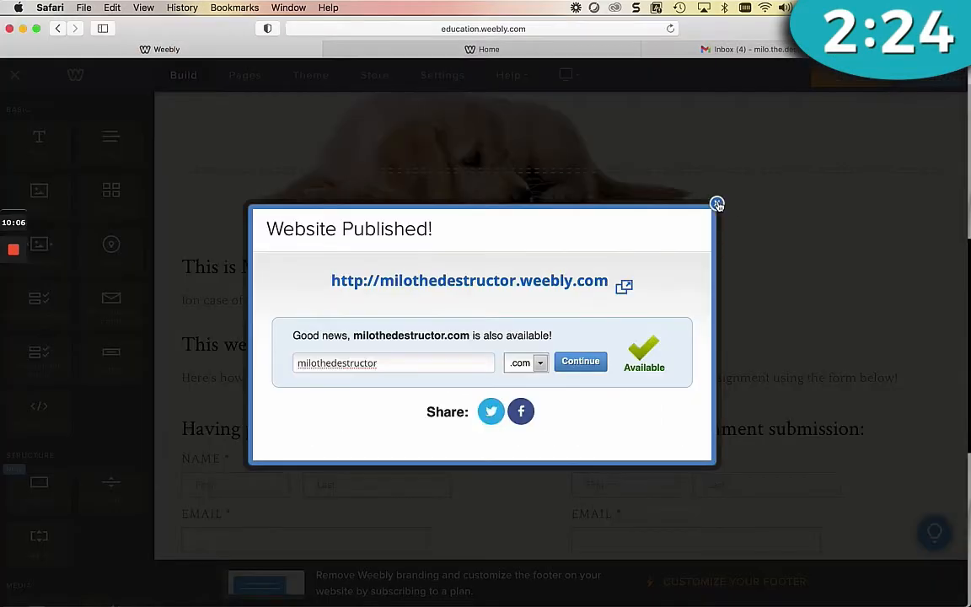
Step: Add a blog page named "milo's blog" to the site and set its header title to "milo's blog"
{"action": "left_click", "coordinate": [717, 202]}
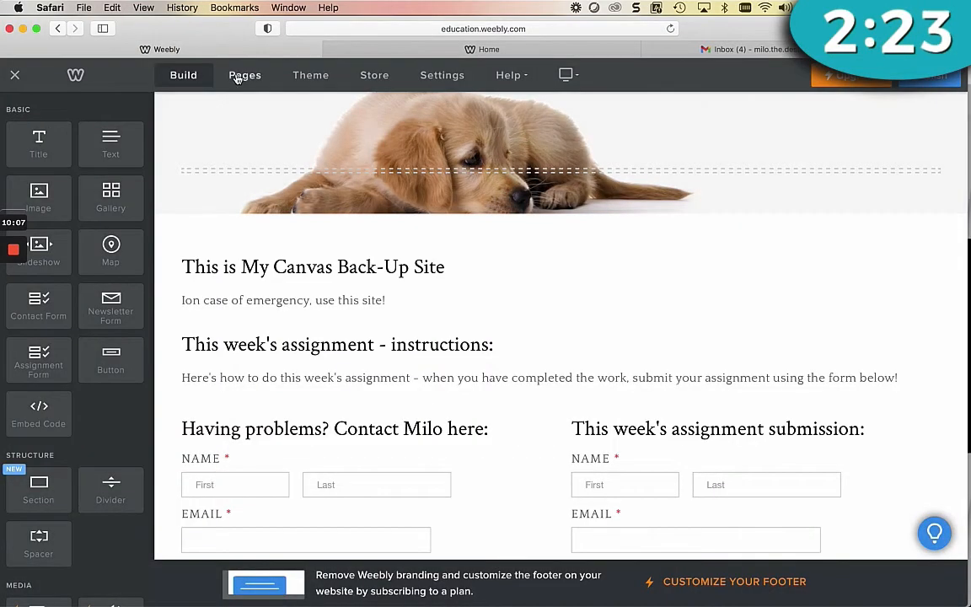
{"action": "left_click", "coordinate": [237, 77]}
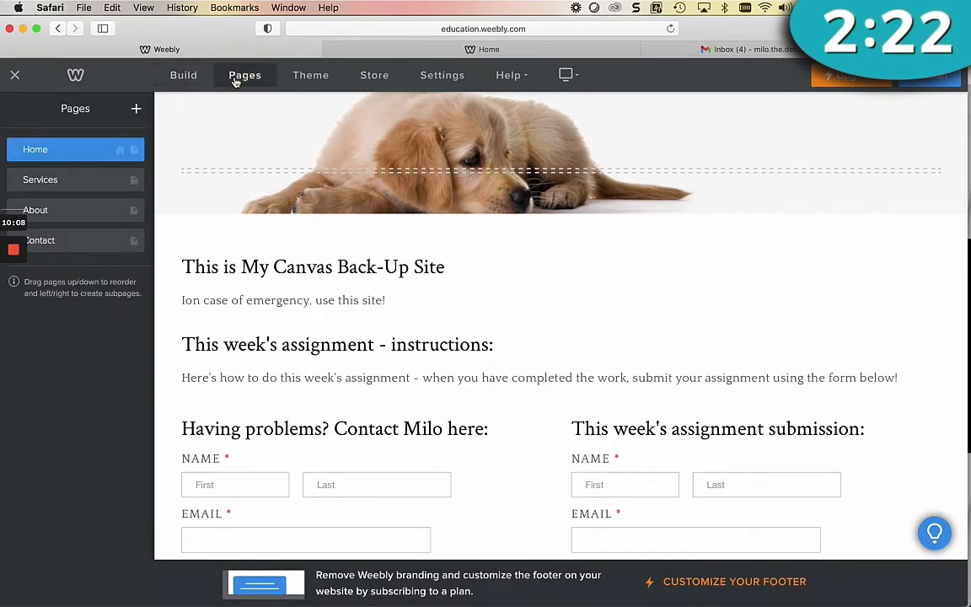
{"action": "left_click", "coordinate": [136, 112]}
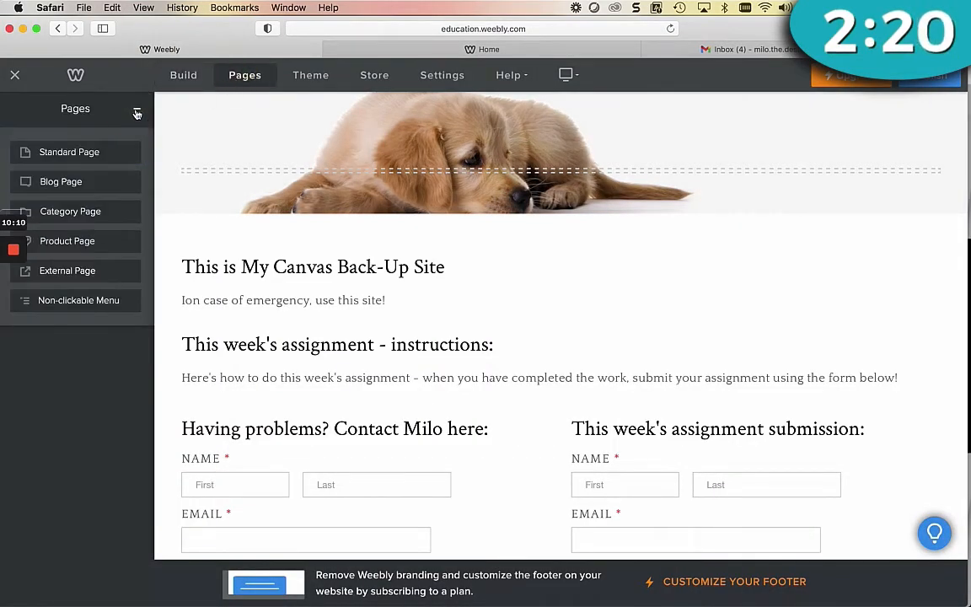
{"action": "left_click", "coordinate": [68, 183]}
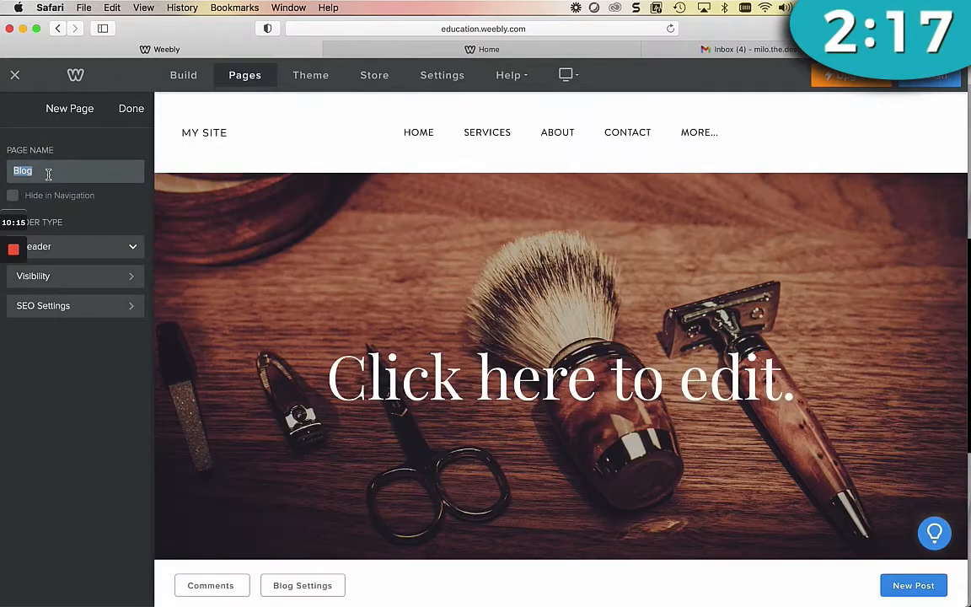
{"action": "type", "text": "milo's blog"}
{"action": "left_click", "coordinate": [130, 108]}
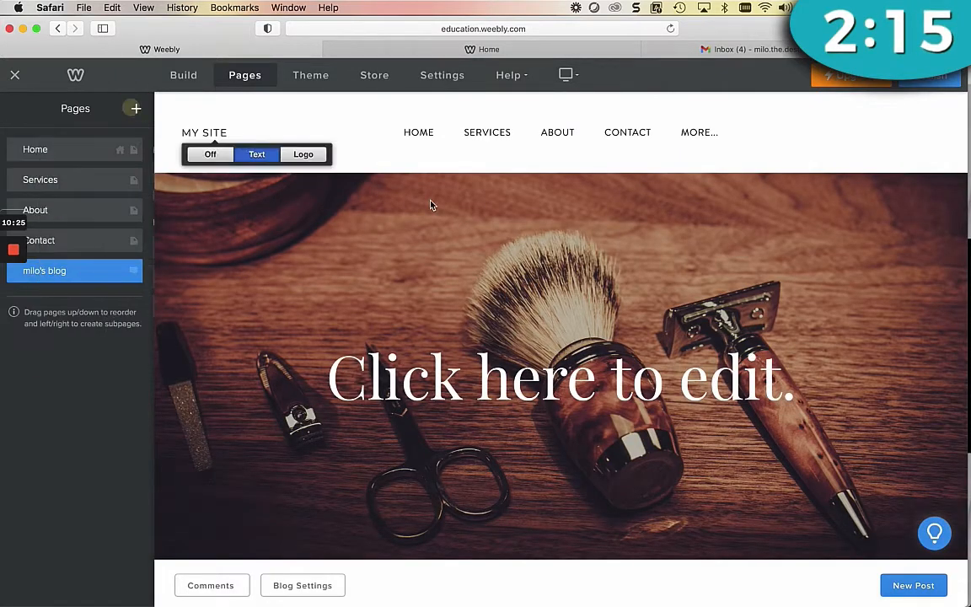
{"action": "left_click", "coordinate": [562, 387]}
{"action": "type", "text": "milo's blog"}
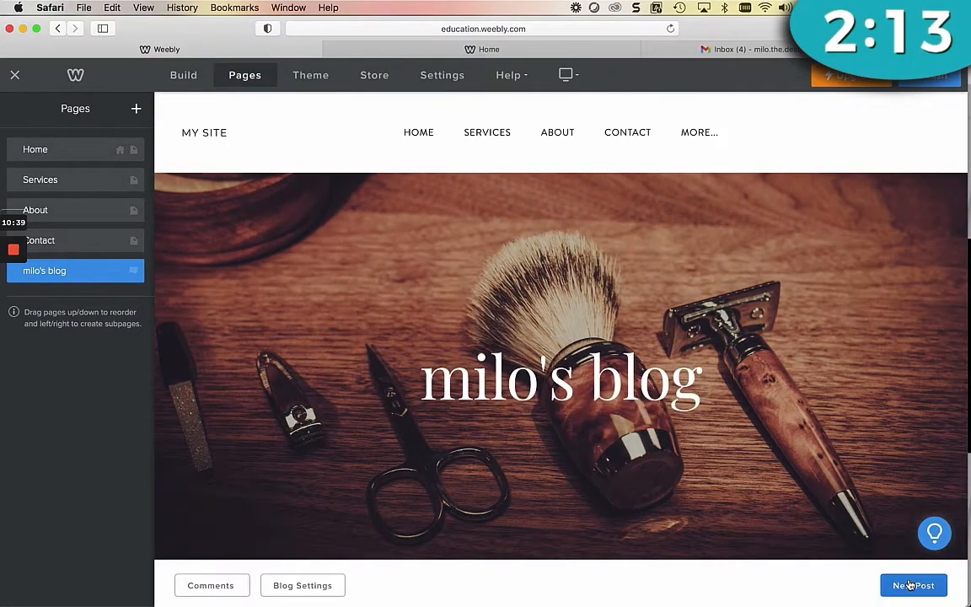
Step: Create a new post on the blog page with the title "This week..."
{"action": "left_click", "coordinate": [909, 586]}
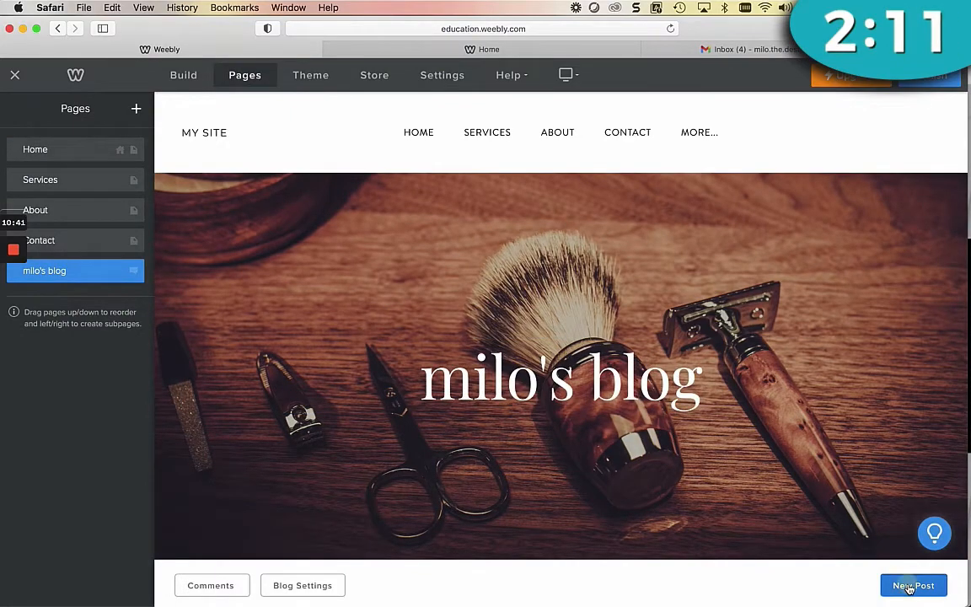
{"action": "scroll", "coordinate": [577, 354], "scroll_direction": "down", "scroll_amount": 5}
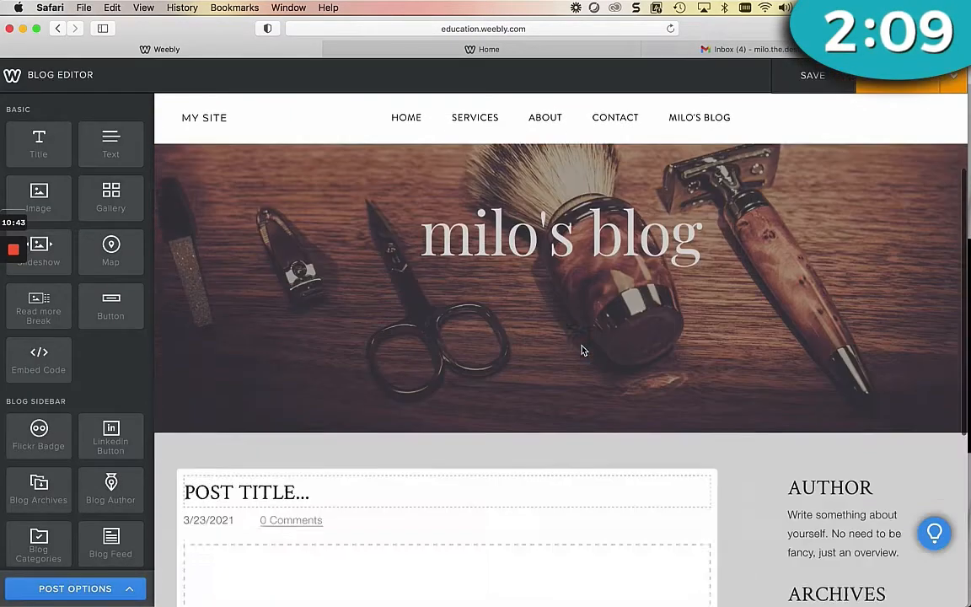
{"action": "left_click", "coordinate": [279, 271]}
{"action": "type", "text": "This week..."}
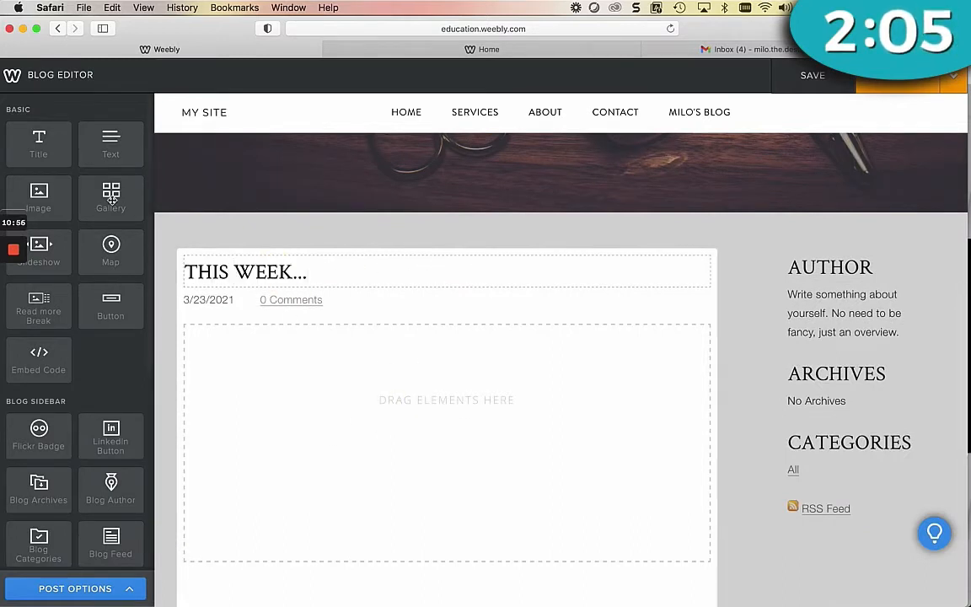
Step: Add a text block to the post reading "Information about and for this week. Add your responses in the comments are below!"
{"action": "scroll", "coordinate": [379, 338], "scroll_direction": "down", "scroll_amount": 3}
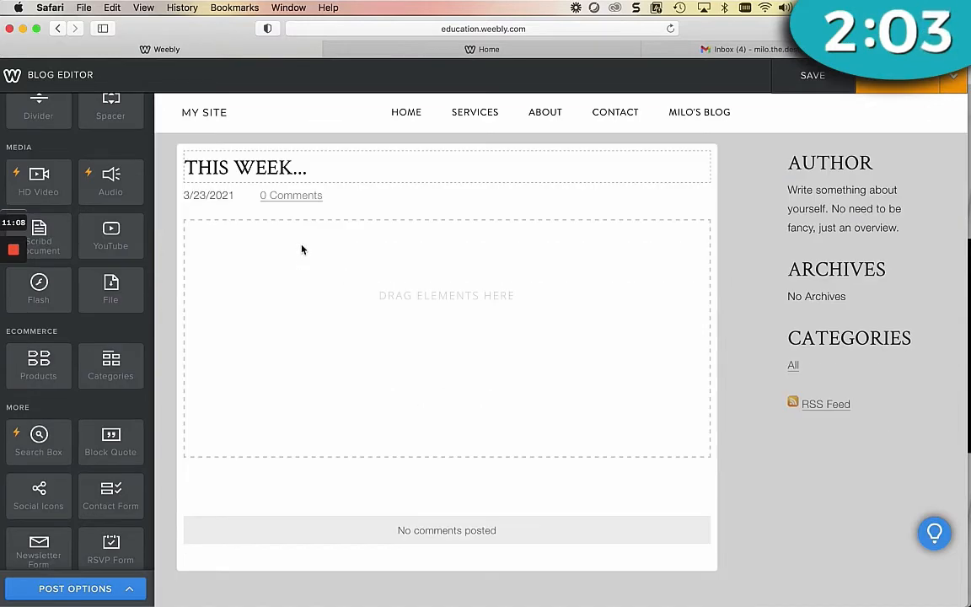
{"action": "scroll", "coordinate": [134, 244], "scroll_direction": "up", "scroll_amount": 5}
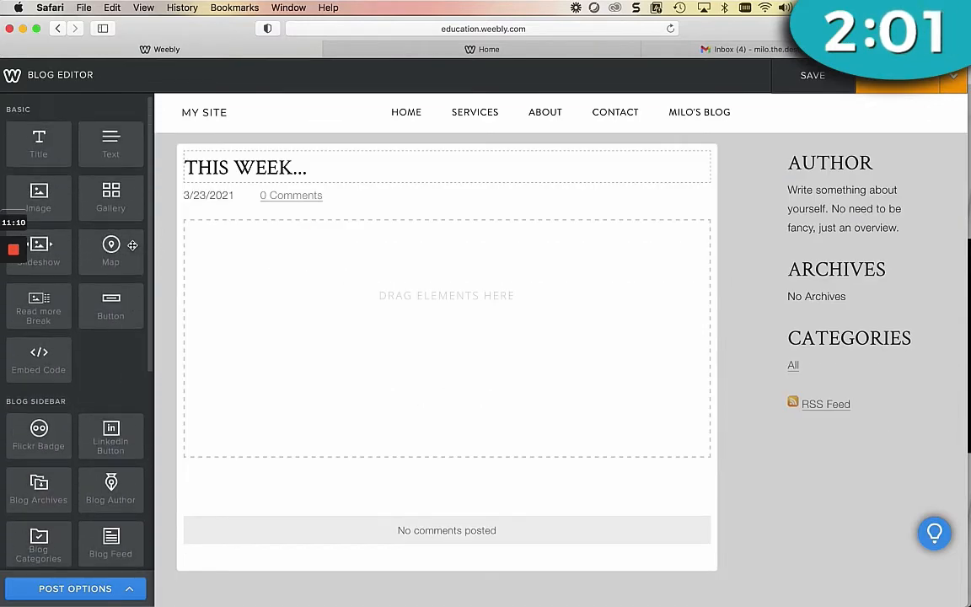
{"action": "left_click_drag", "start_coordinate": [111, 141], "coordinate": [349, 284]}
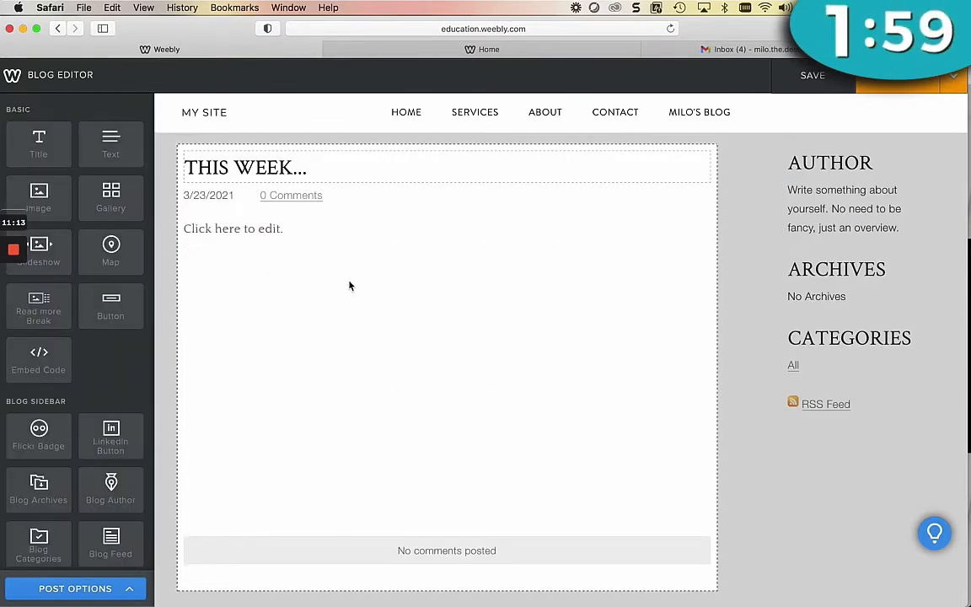
{"action": "left_click", "coordinate": [284, 230]}
{"action": "type", "text": "Information about and for this week"}
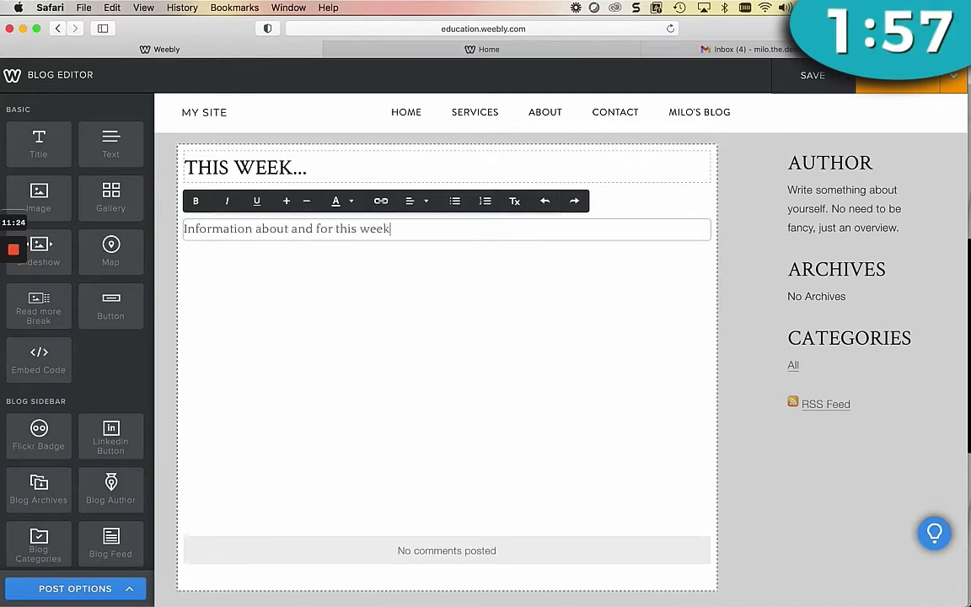
{"action": "type", "text": ". Add your responses in the comments are below!"}
{"action": "left_click", "coordinate": [372, 272]}
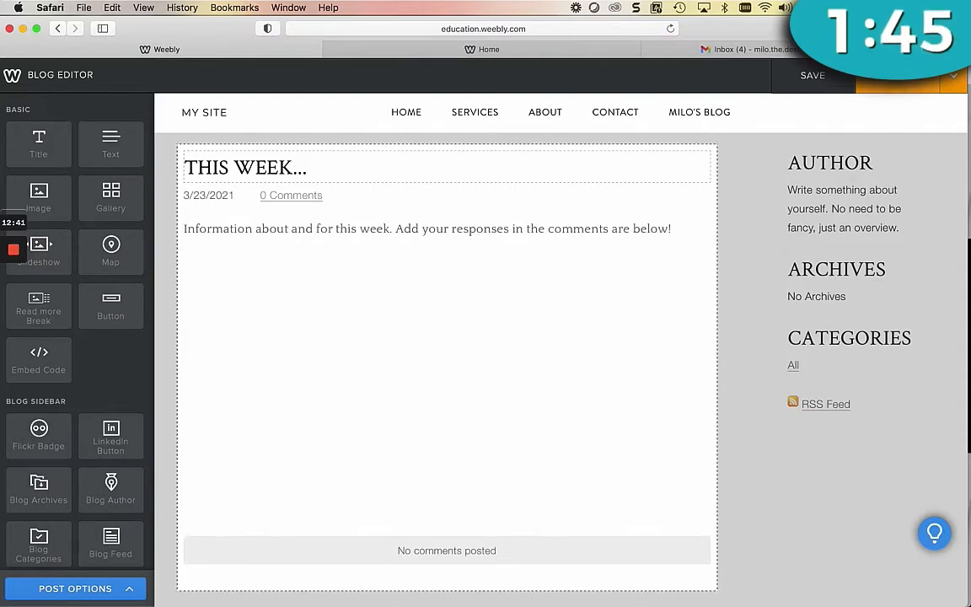
Step: Post the finished blog entry and republish the site so that it goes live
{"action": "left_click", "coordinate": [906, 85]}
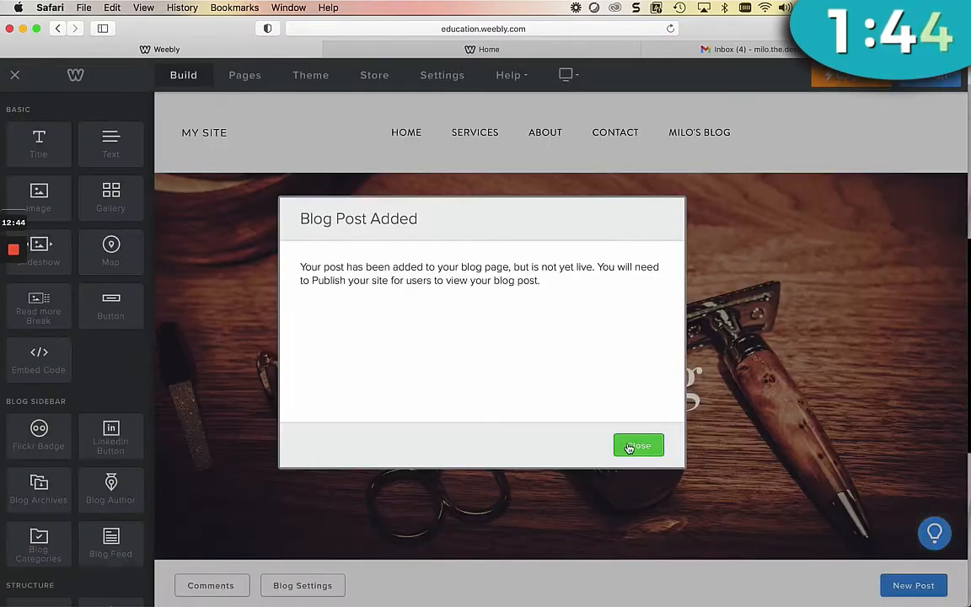
{"action": "left_click", "coordinate": [639, 445]}
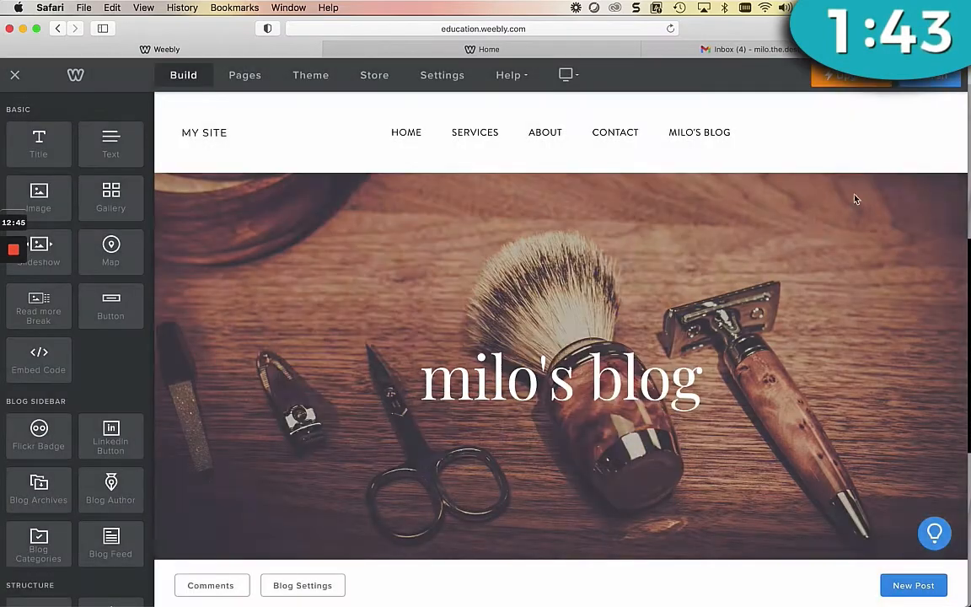
{"action": "left_click", "coordinate": [929, 83]}
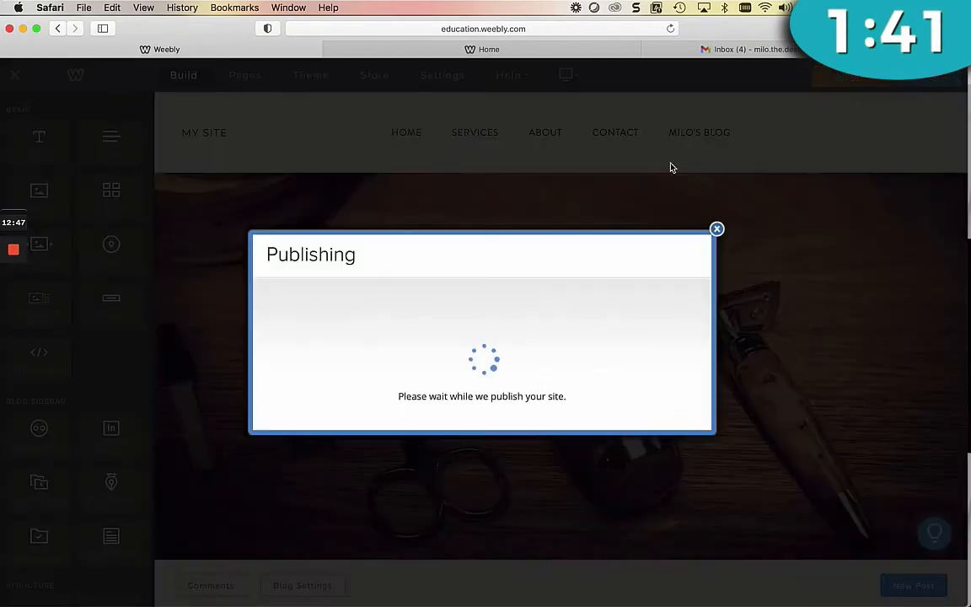
Step: Open the published site and examine the blog page, including the post's comments section and its reply form
{"action": "left_click", "coordinate": [483, 281]}
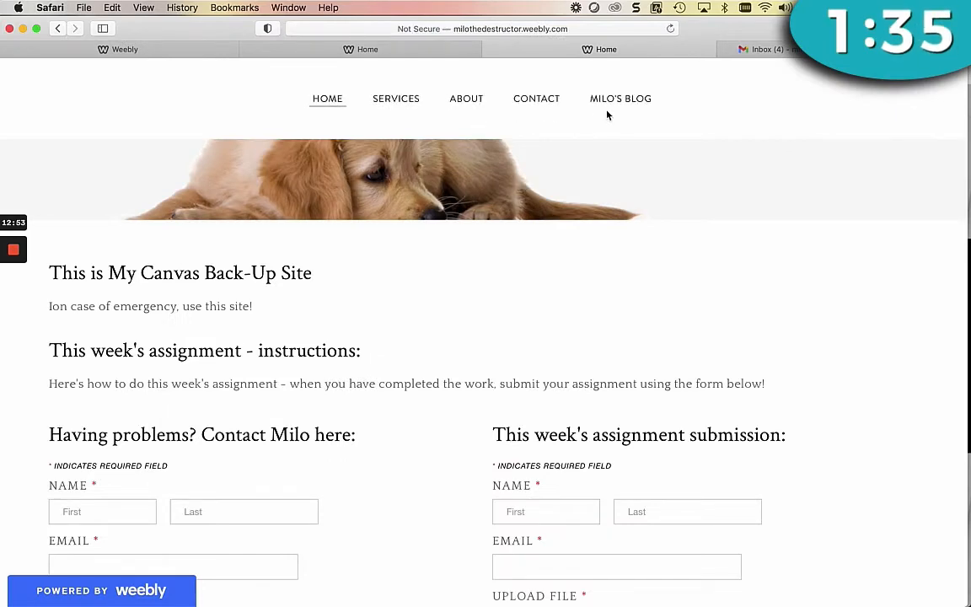
{"action": "left_click", "coordinate": [608, 101]}
{"action": "scroll", "coordinate": [440, 277], "scroll_direction": "down", "scroll_amount": 5}
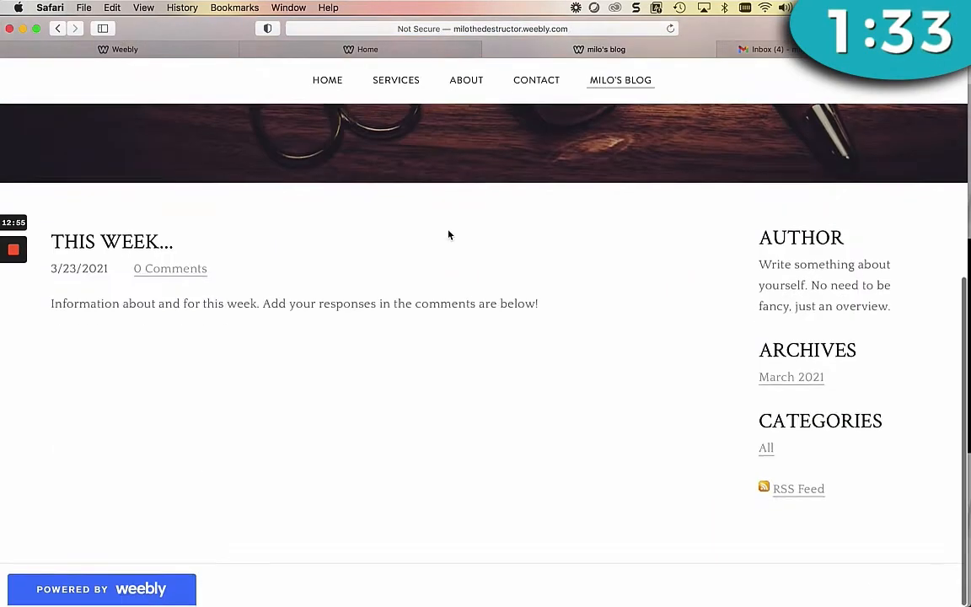
{"action": "left_click", "coordinate": [170, 271]}
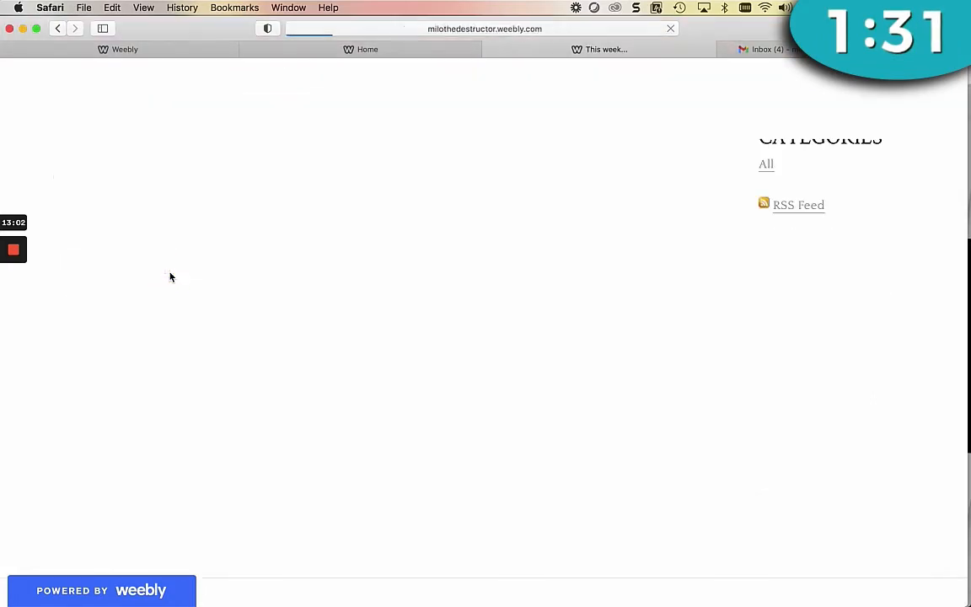
{"action": "scroll", "coordinate": [182, 368], "scroll_direction": "down", "scroll_amount": 2}
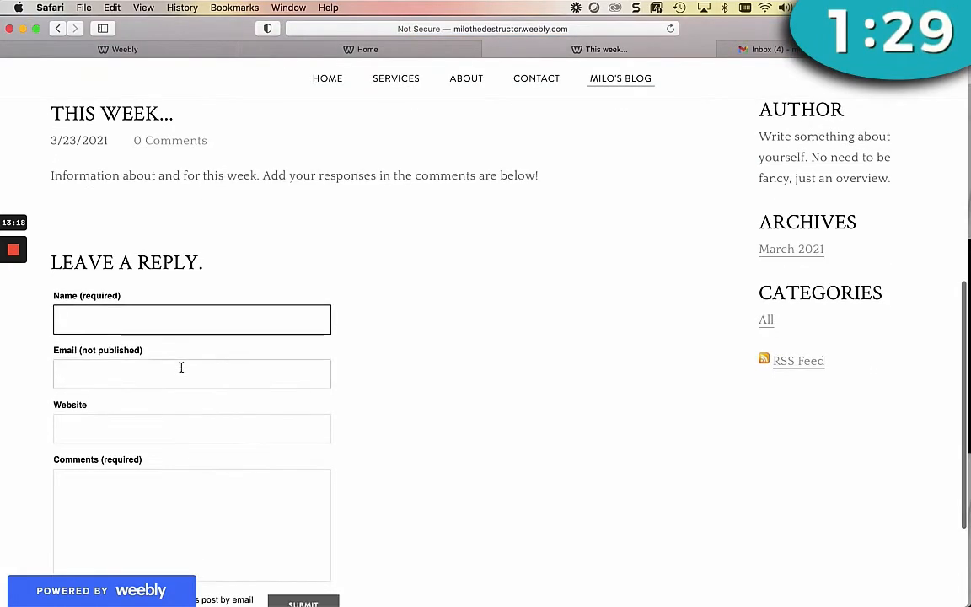
{"action": "scroll", "coordinate": [181, 368], "scroll_direction": "down", "scroll_amount": 2}
{"action": "scroll", "coordinate": [181, 368], "scroll_direction": "down", "scroll_amount": 2}
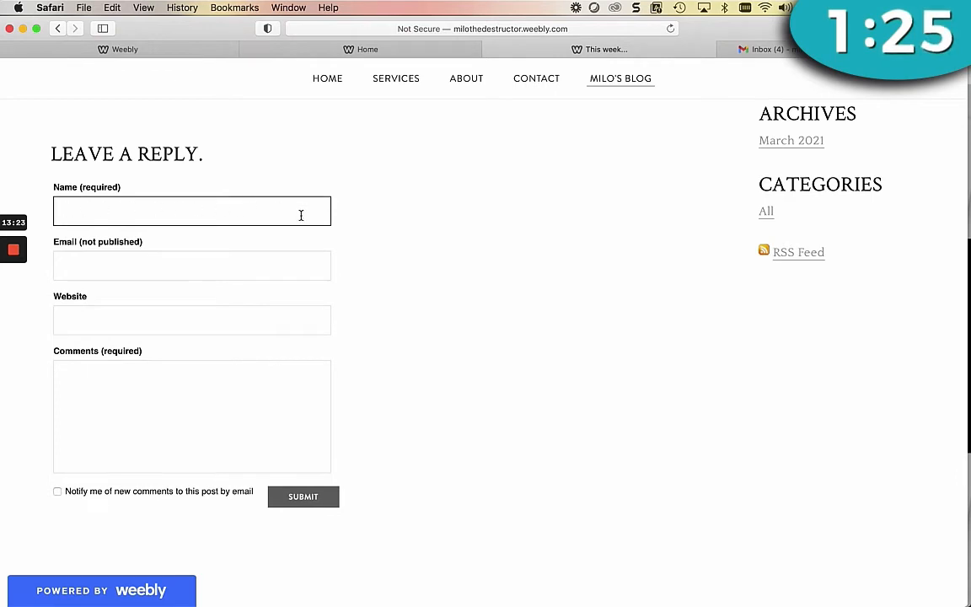
{"action": "scroll", "coordinate": [471, 288], "scroll_direction": "down", "scroll_amount": 2}
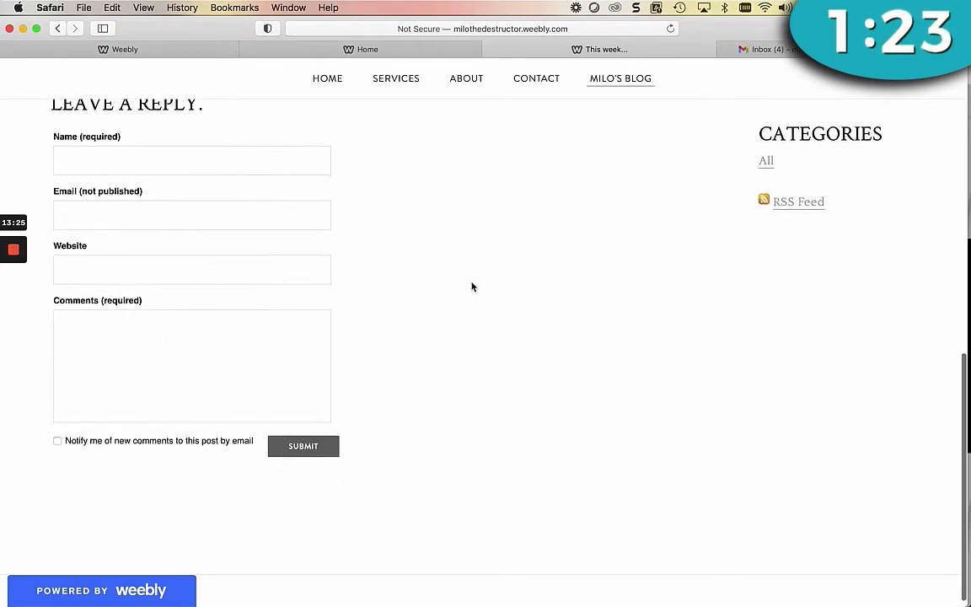
{"action": "scroll", "coordinate": [472, 286], "scroll_direction": "up", "scroll_amount": 5}
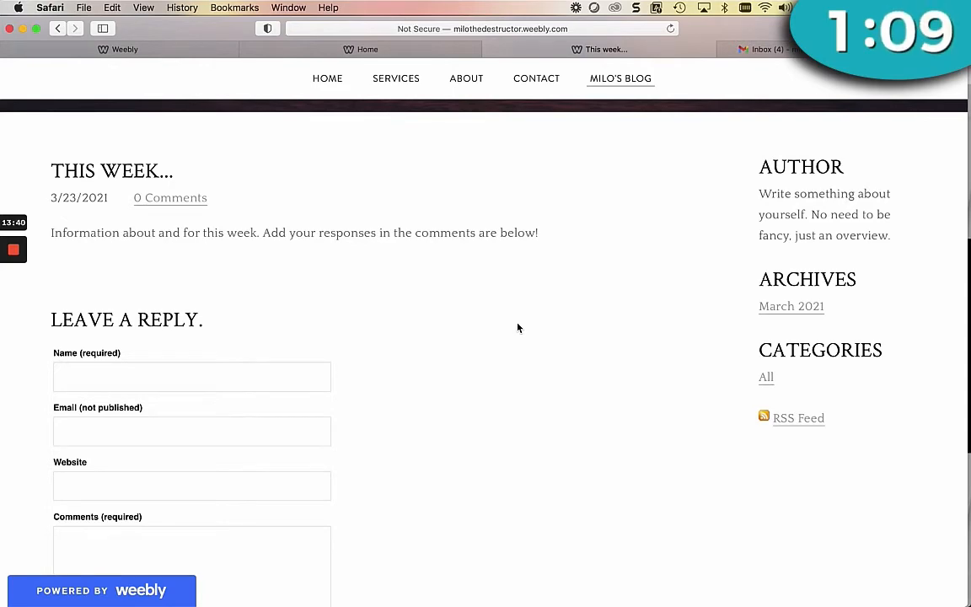
{"action": "scroll", "coordinate": [404, 226], "scroll_direction": "up", "scroll_amount": 10}
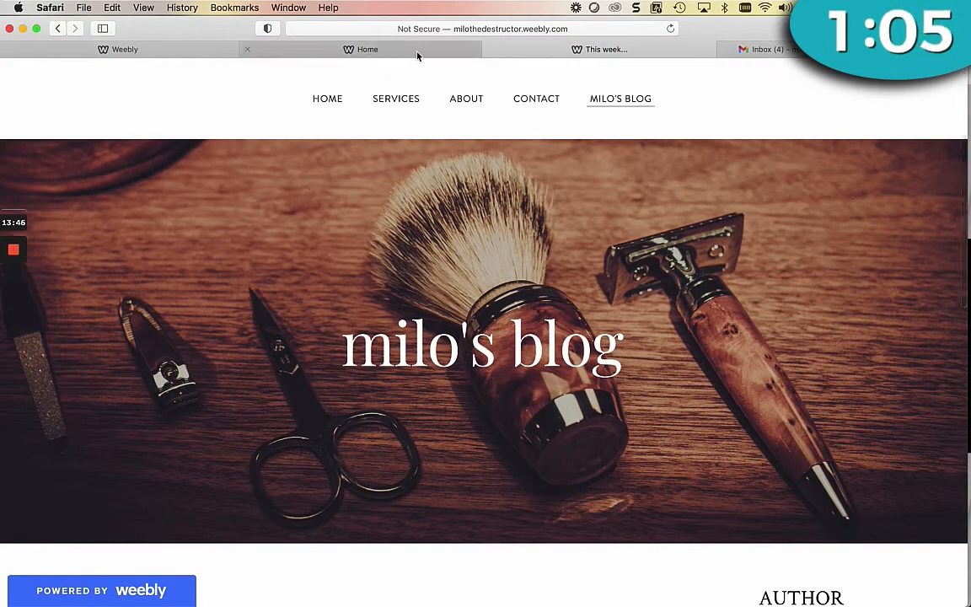
Step: Close the published-site pages and the publishing confirmation to return to the home page in the site editor
{"action": "left_click", "coordinate": [247, 50]}
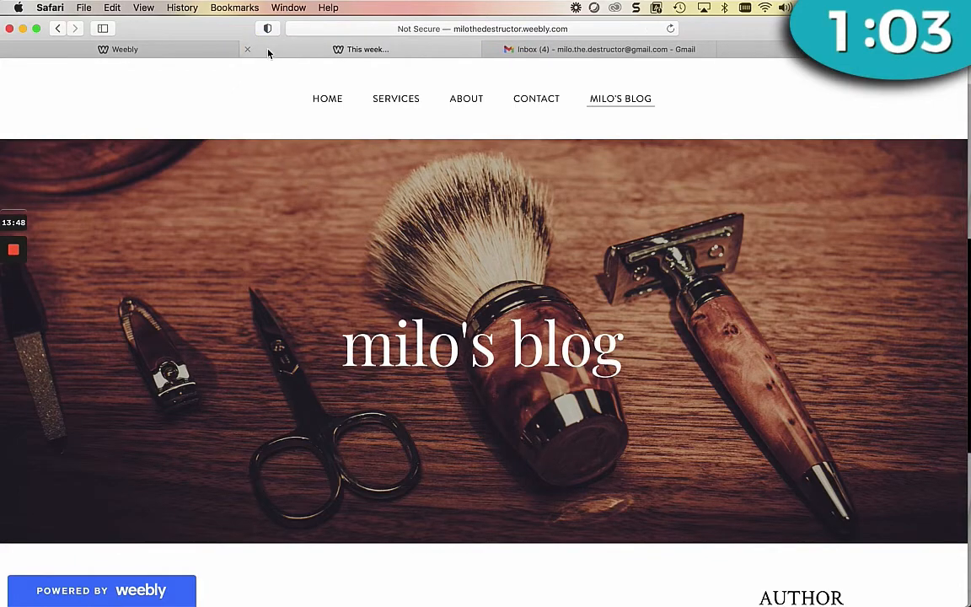
{"action": "left_click", "coordinate": [246, 49]}
{"action": "left_click", "coordinate": [715, 203]}
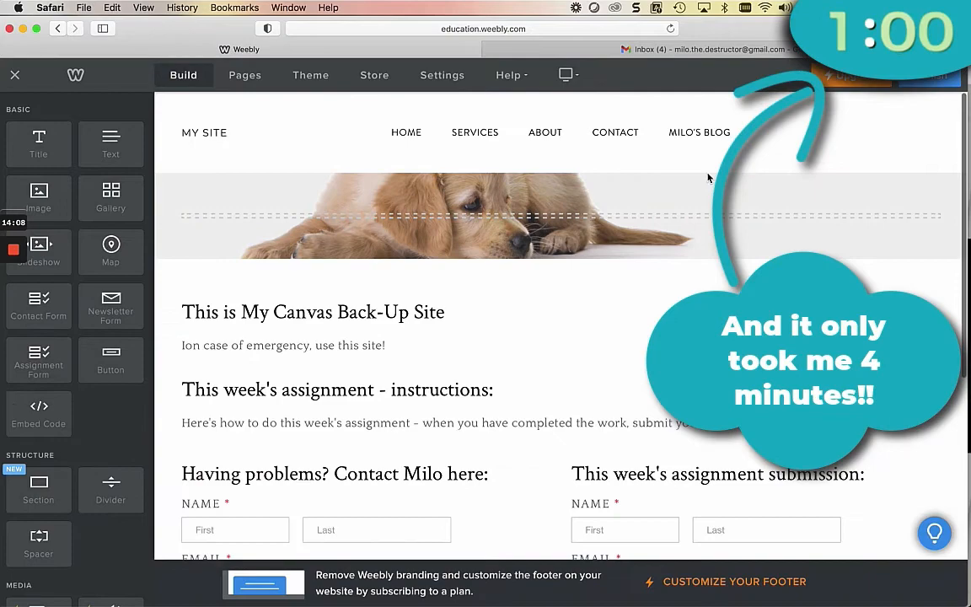
{"action": "scroll", "coordinate": [708, 178], "scroll_direction": "down", "scroll_amount": 5}
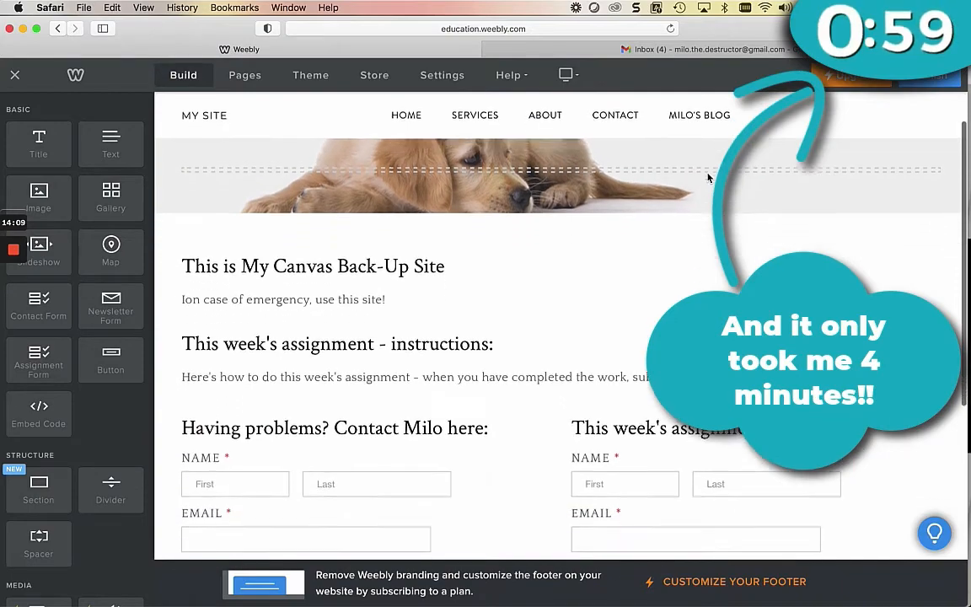
{"action": "scroll", "coordinate": [708, 177], "scroll_direction": "up", "scroll_amount": 6}
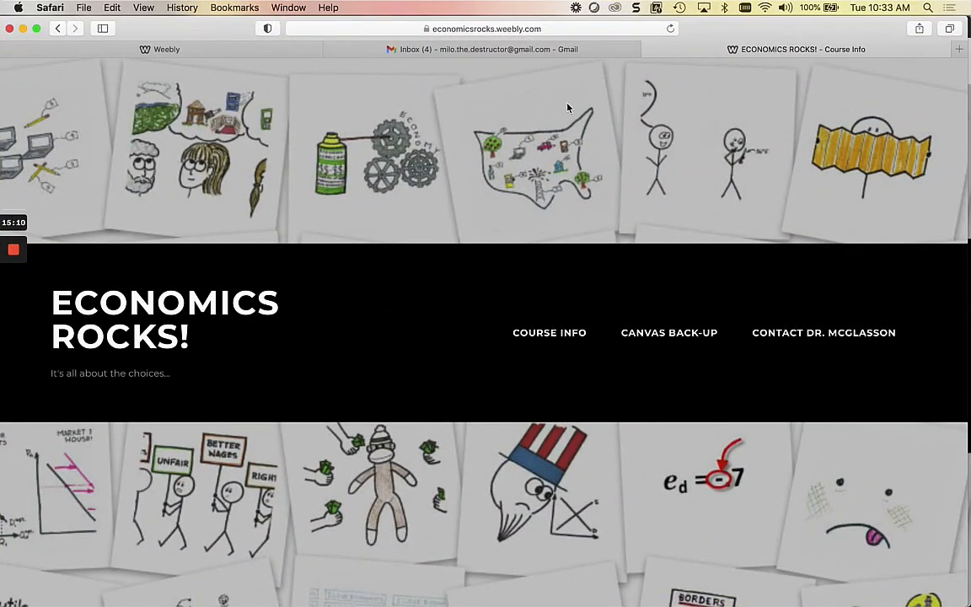
Step: Open the ECN211 Info page of the Economics Rocks! example site and review its grading, testing and textbook information
{"action": "mouse_move", "coordinate": [549, 336]}
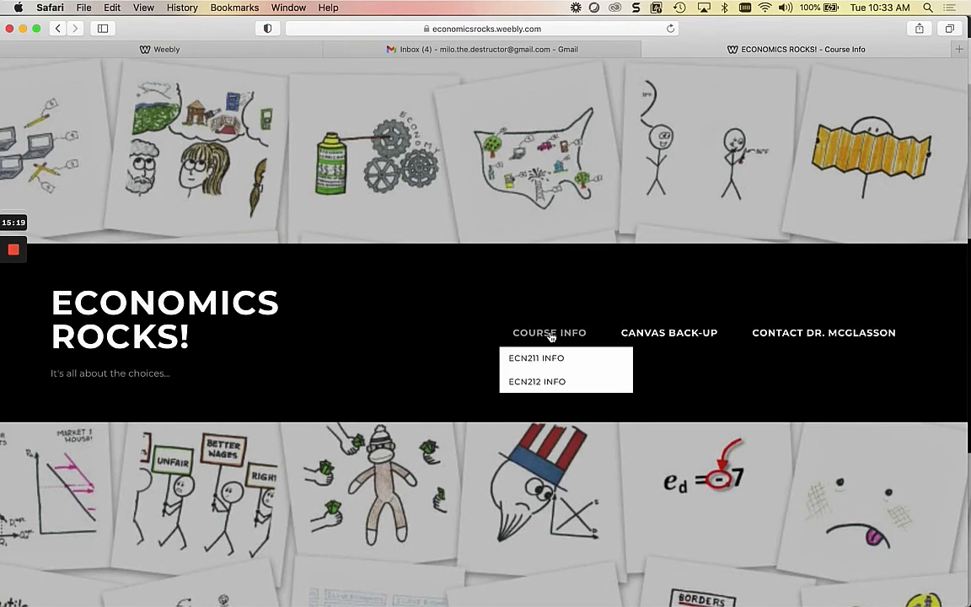
{"action": "left_click", "coordinate": [550, 334]}
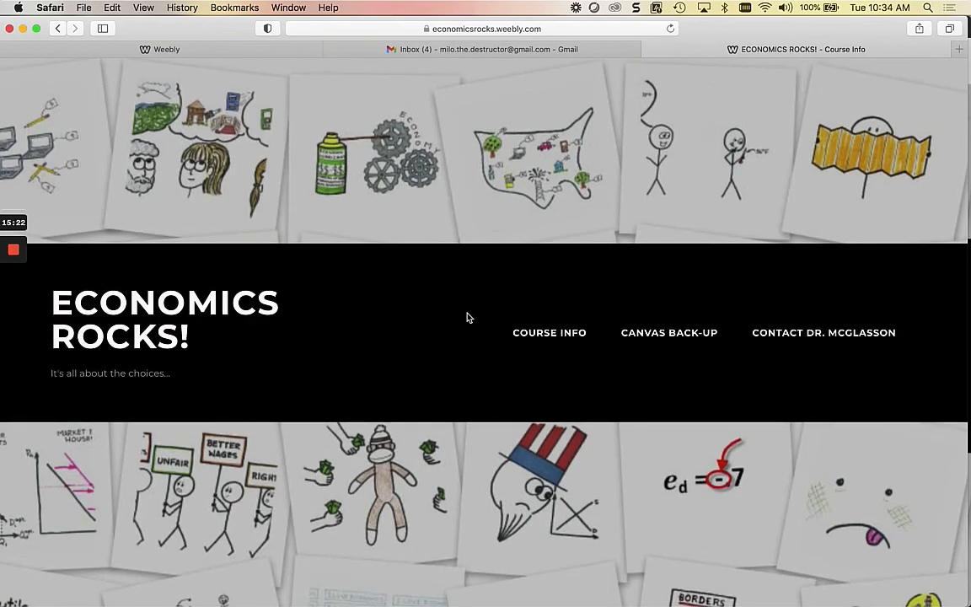
{"action": "mouse_move", "coordinate": [531, 335]}
{"action": "left_click", "coordinate": [529, 359]}
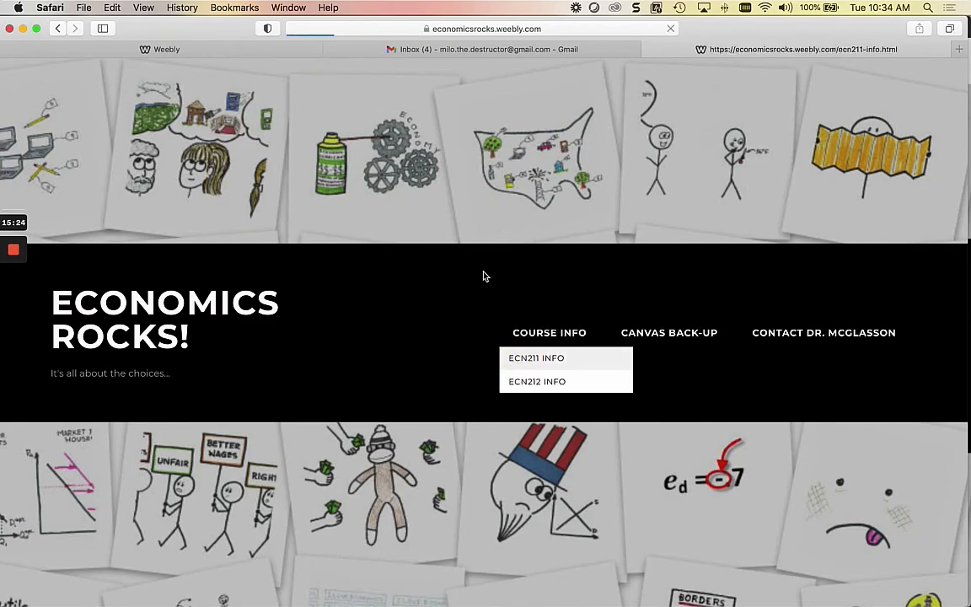
{"action": "scroll", "coordinate": [480, 282], "scroll_direction": "down", "scroll_amount": 15}
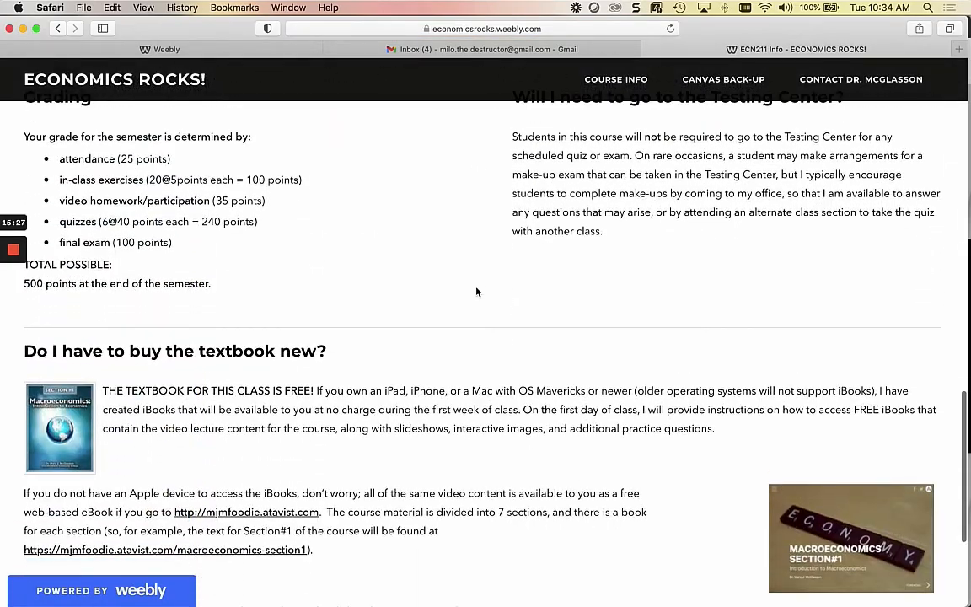
{"action": "scroll", "coordinate": [476, 291], "scroll_direction": "up", "scroll_amount": 15}
Step: Open the example site's Canvas Back-up page and examine its instructions, survey links, episode videos, downloadable PDFs and submission forms
{"action": "left_click", "coordinate": [729, 87]}
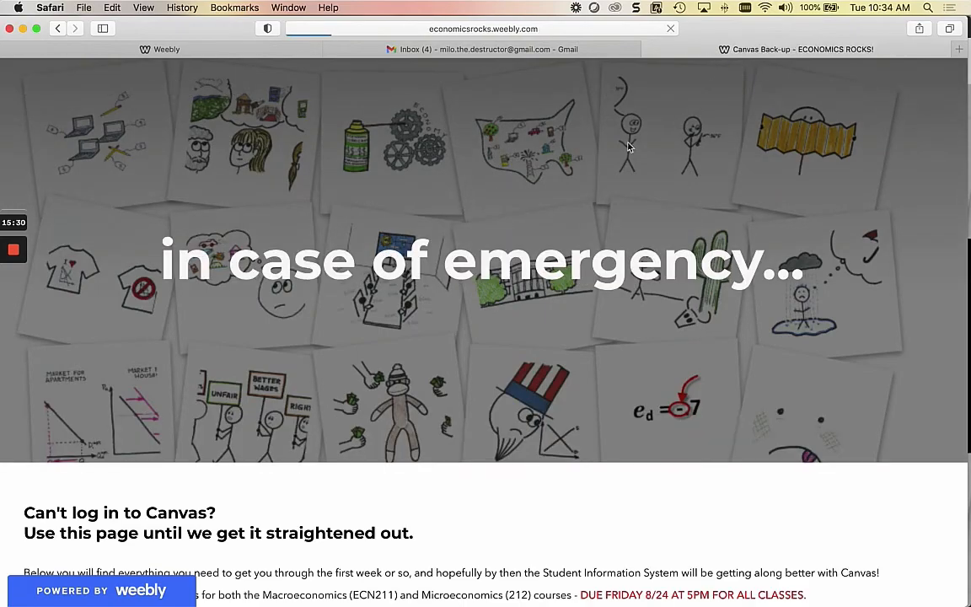
{"action": "scroll", "coordinate": [550, 182], "scroll_direction": "down", "scroll_amount": 5}
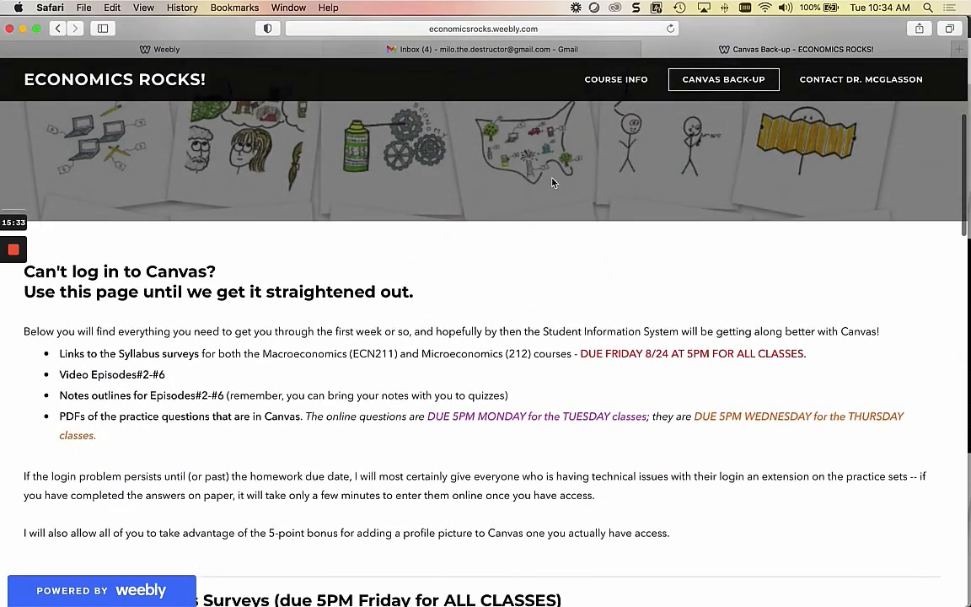
{"action": "scroll", "coordinate": [353, 313], "scroll_direction": "down", "scroll_amount": 7}
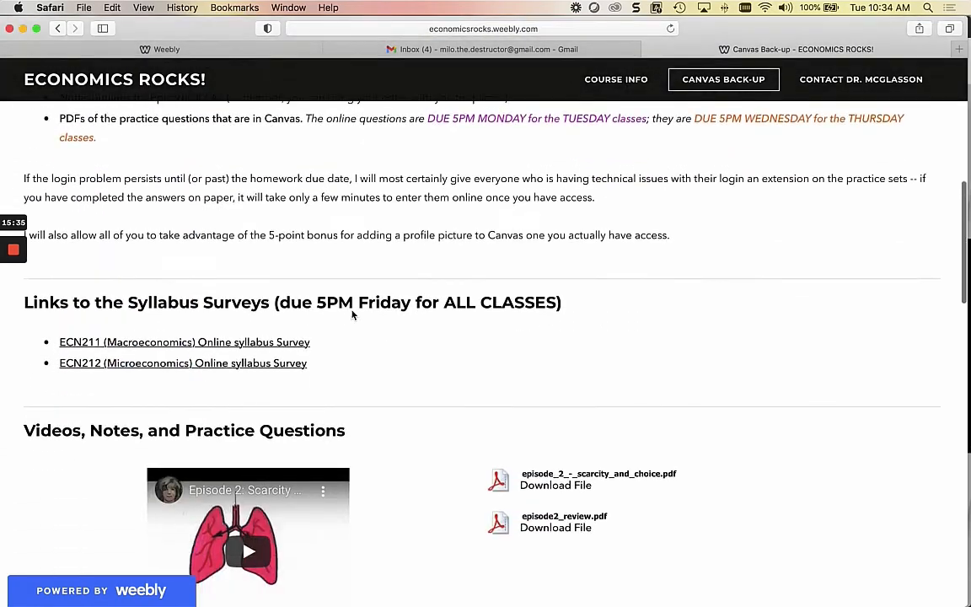
{"action": "scroll", "coordinate": [353, 314], "scroll_direction": "down", "scroll_amount": 13}
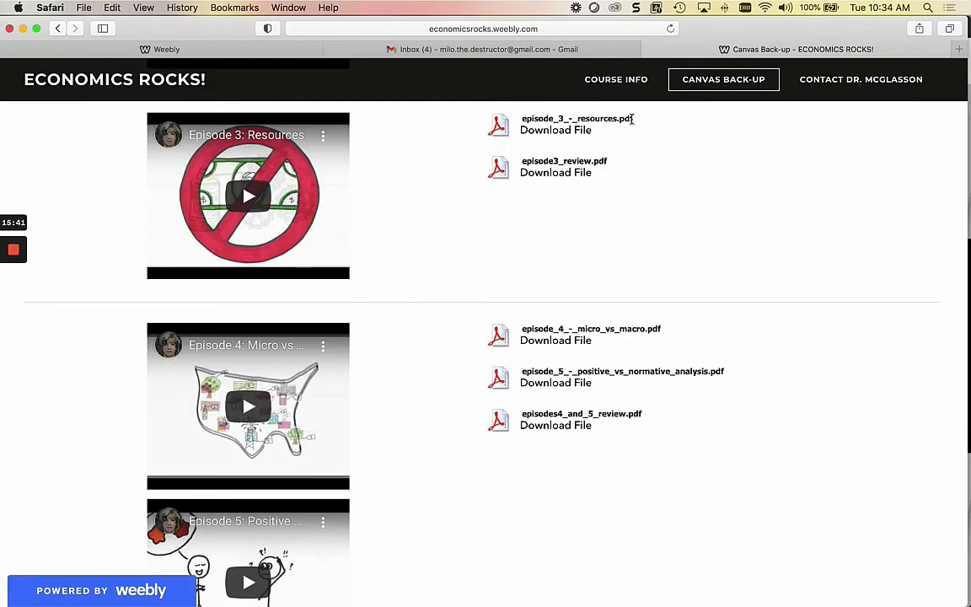
{"action": "scroll", "coordinate": [618, 206], "scroll_direction": "down", "scroll_amount": 15}
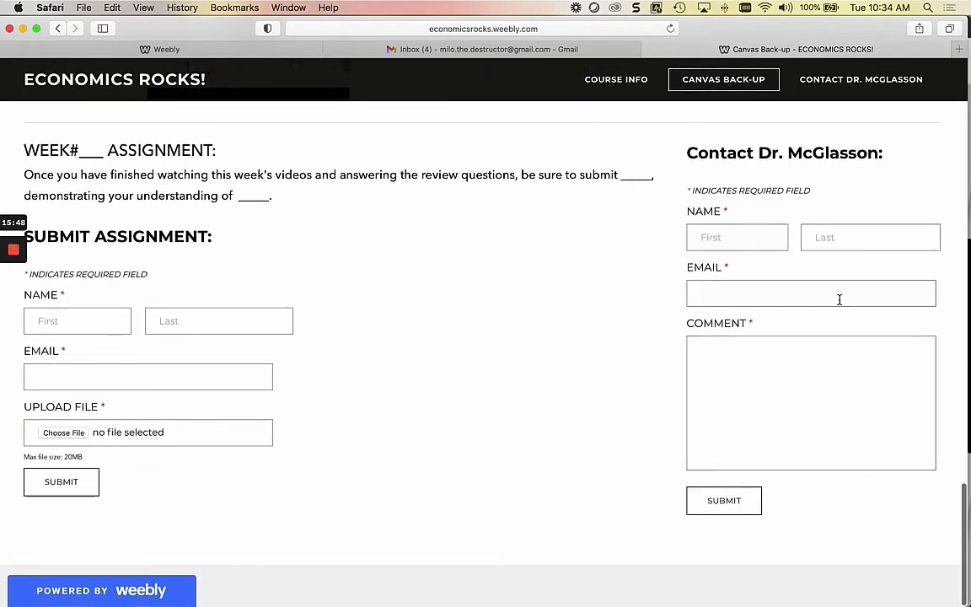
Step: Open the instructor's contact page on the example site and review the About Me content
{"action": "left_click", "coordinate": [827, 85]}
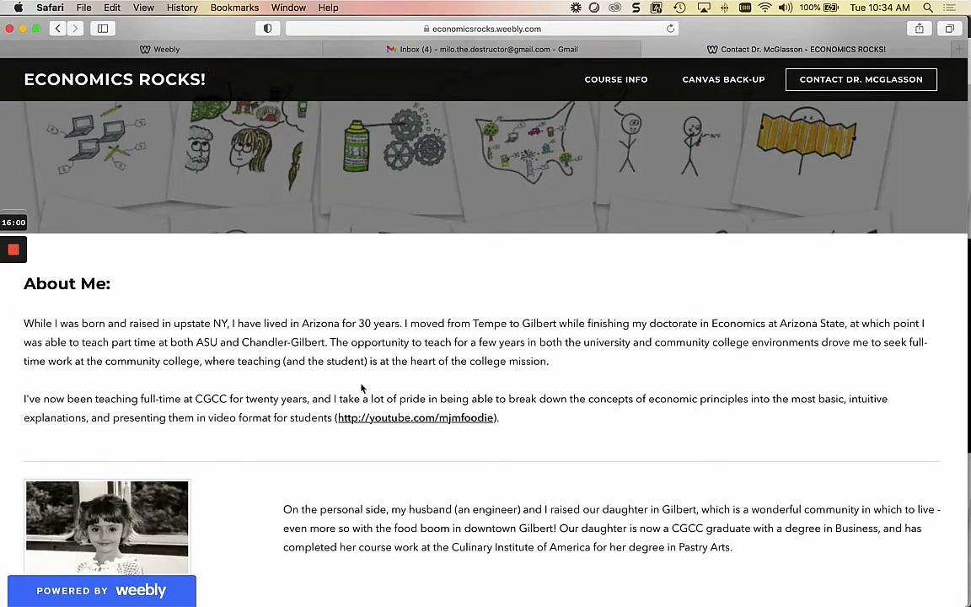
{"action": "scroll", "coordinate": [536, 320], "scroll_direction": "down", "scroll_amount": 10}
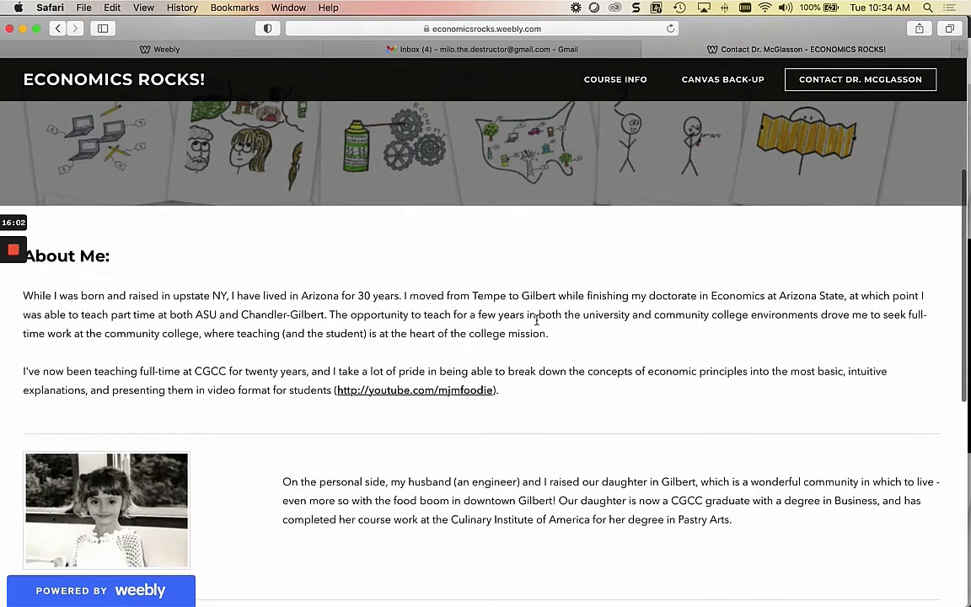
{"action": "scroll", "coordinate": [537, 324], "scroll_direction": "up", "scroll_amount": 15}
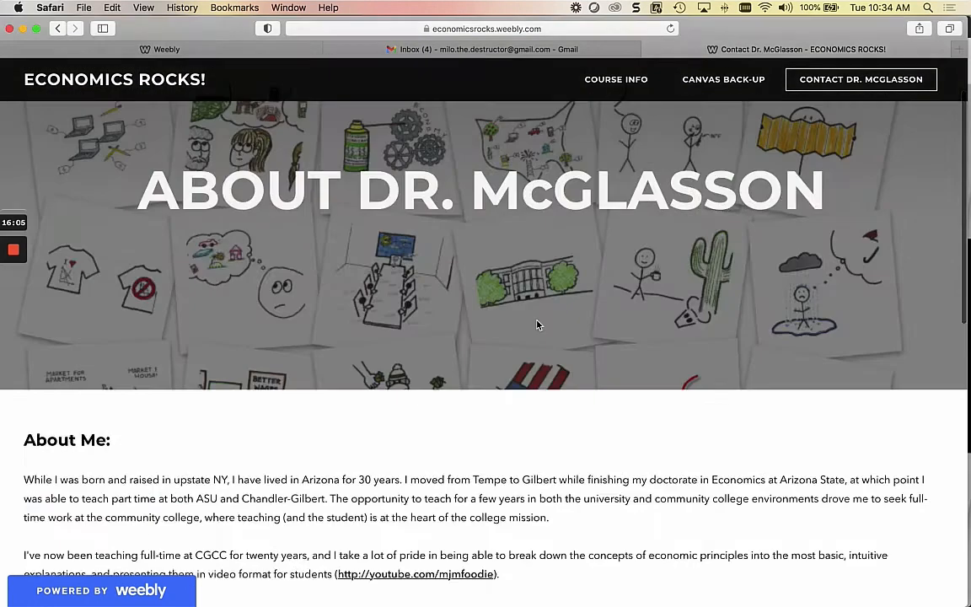
{"action": "mouse_move", "coordinate": [629, 99]}
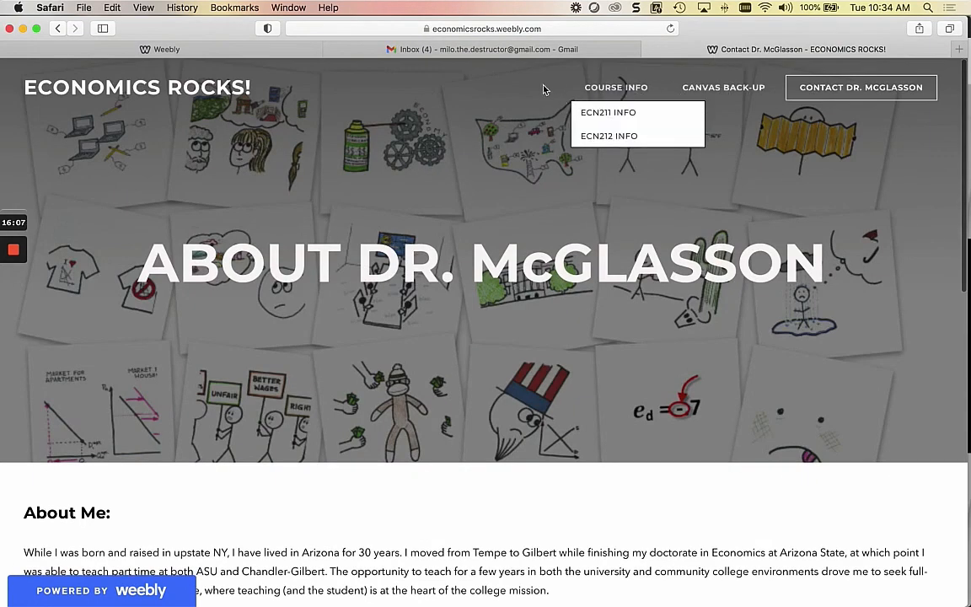